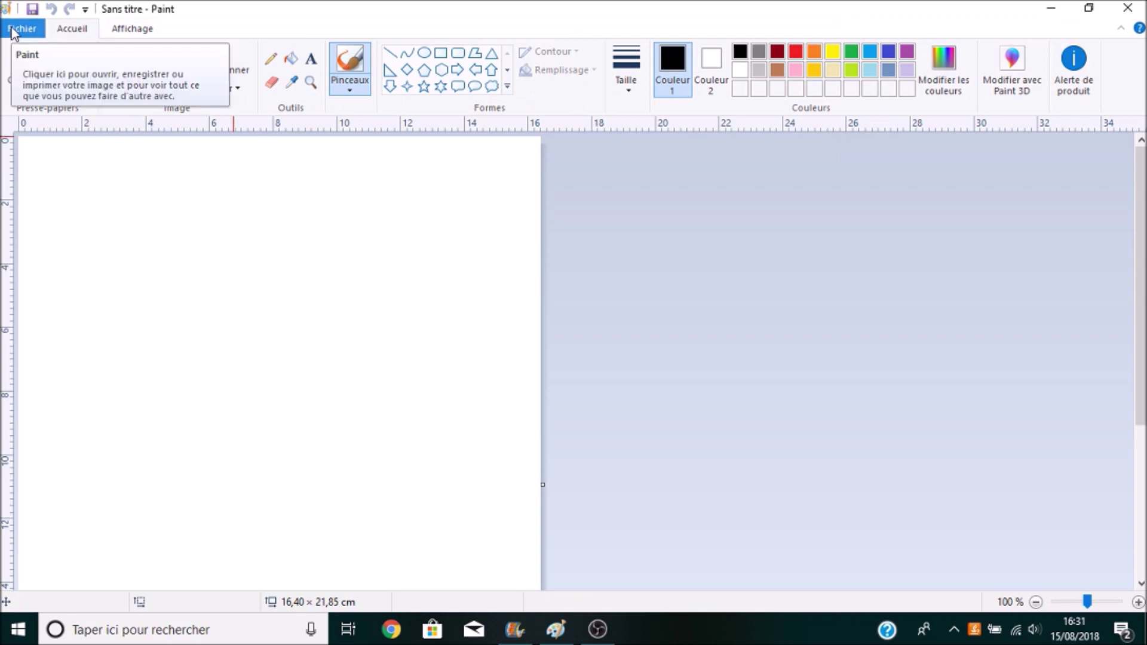
# Set the image's units to centimetres in the image properties
pyautogui.click(21, 28)
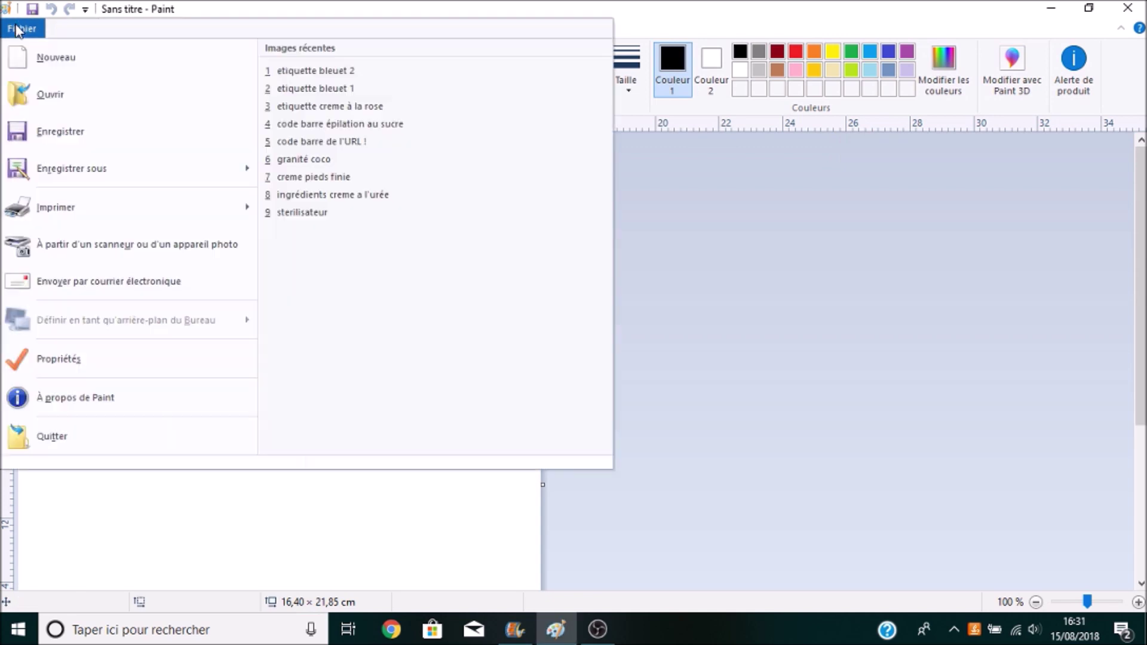
pyautogui.click(92, 359)
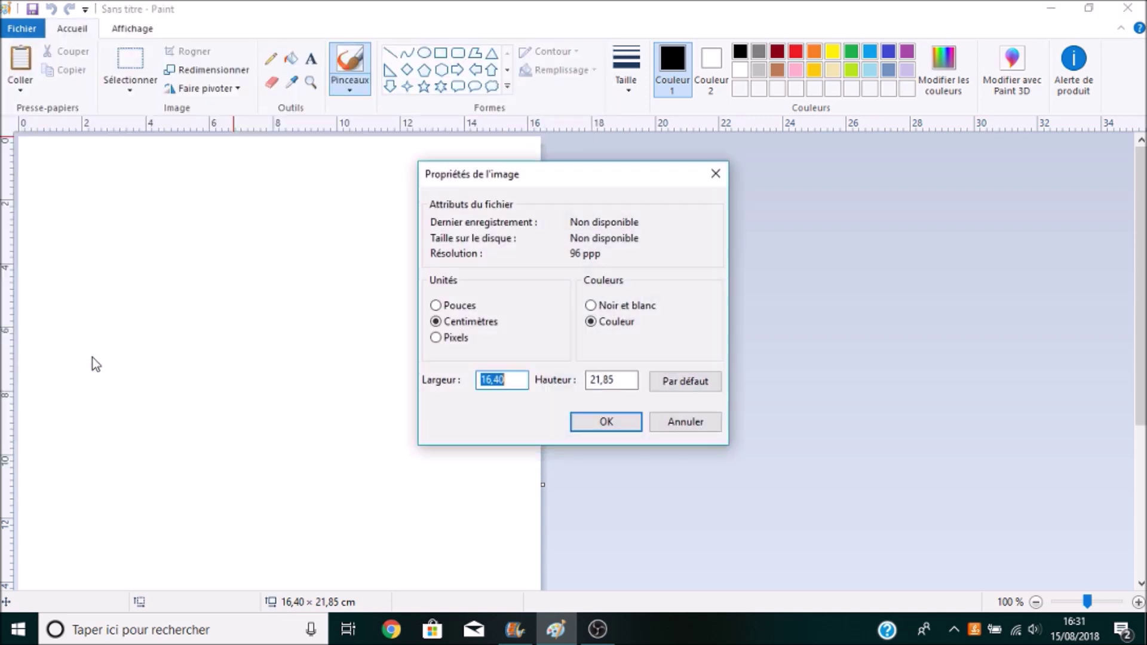
pyautogui.click(437, 323)
pyautogui.click(606, 422)
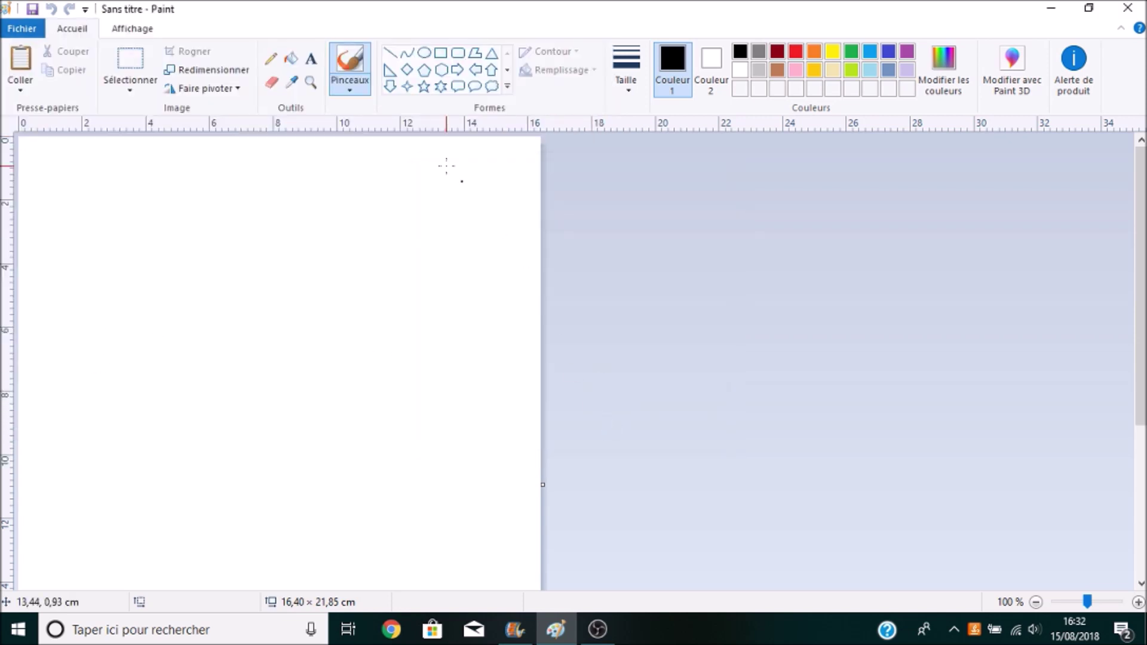
# Try switching the rulers and the gridlines off and on for the canvas
pyautogui.click(123, 33)
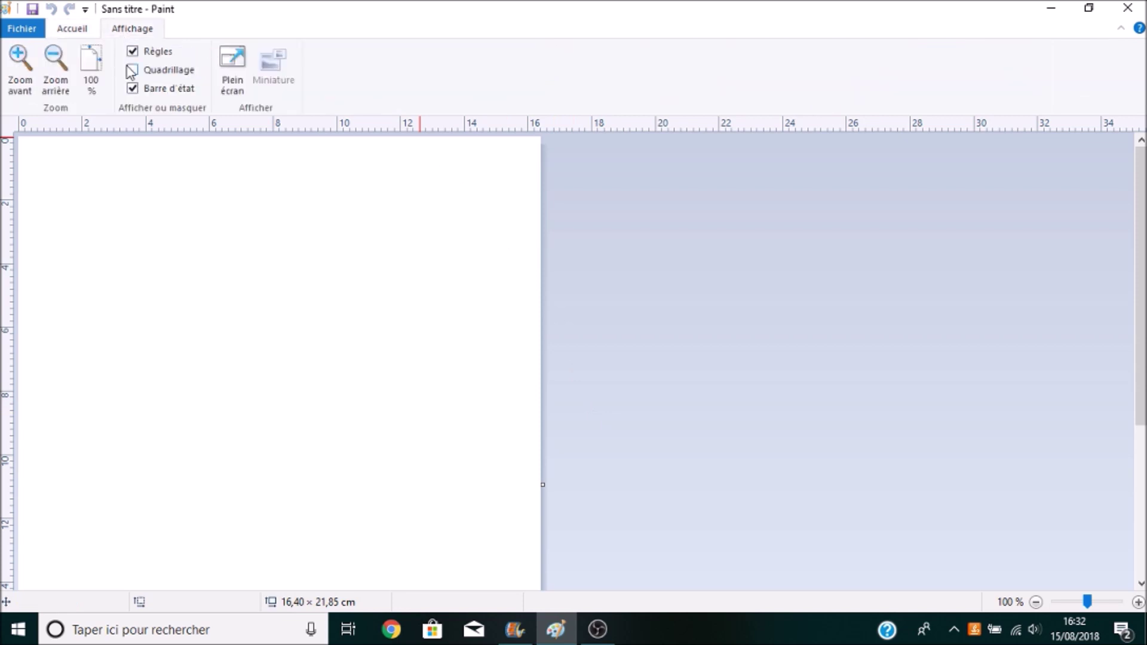
pyautogui.click(132, 52)
pyautogui.click(132, 53)
pyautogui.click(142, 73)
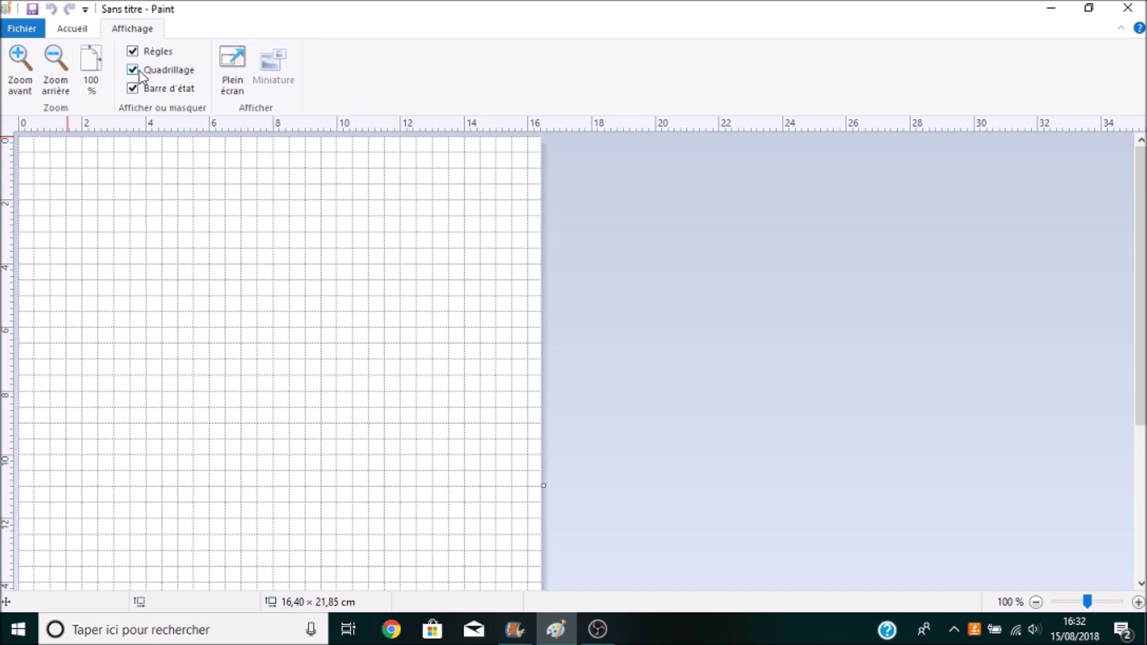
pyautogui.click(141, 73)
pyautogui.click(76, 35)
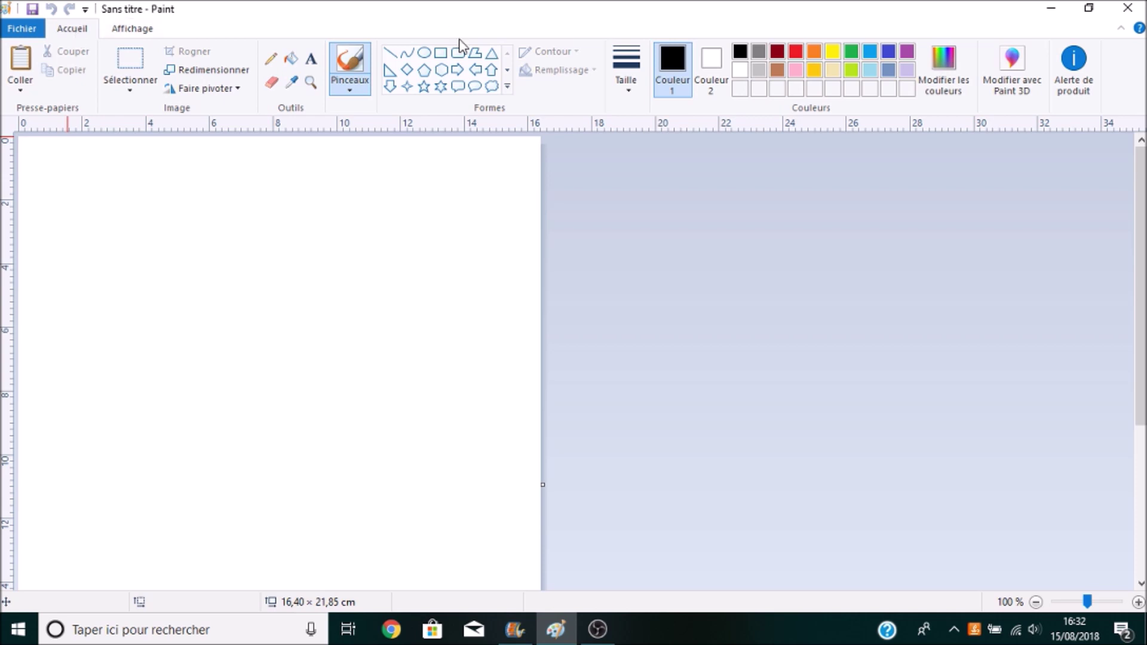
# Draw a hexagon about 7 × 6.5 cm near the page's upper-left corner and shift it slightly closer to that corner
pyautogui.click(507, 87)
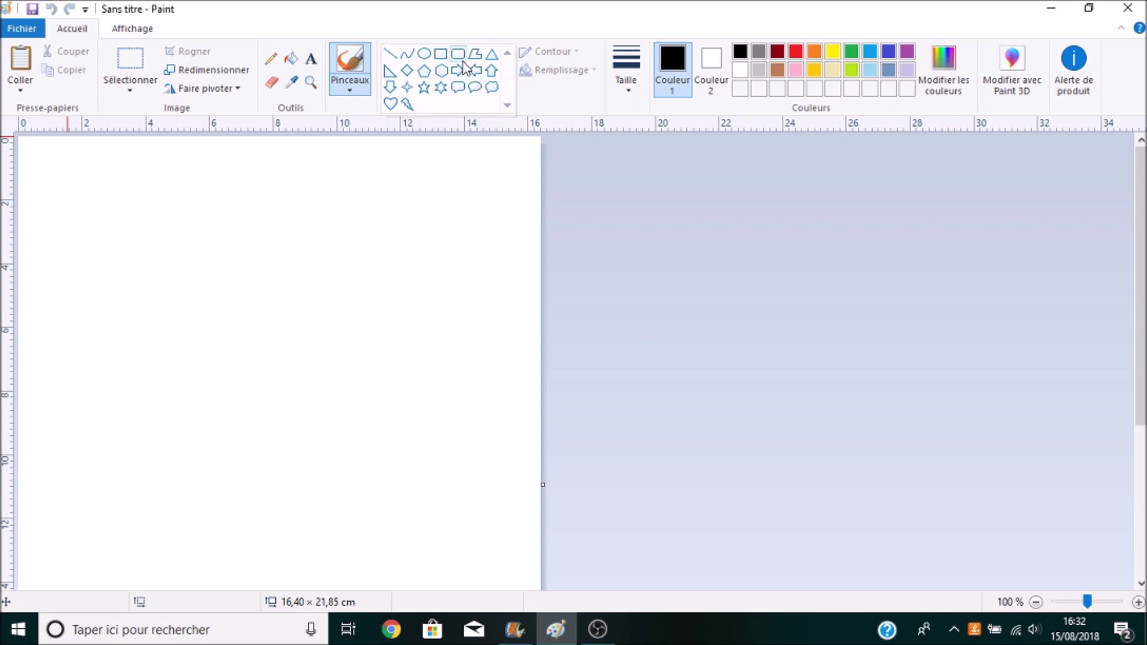
pyautogui.click(442, 73)
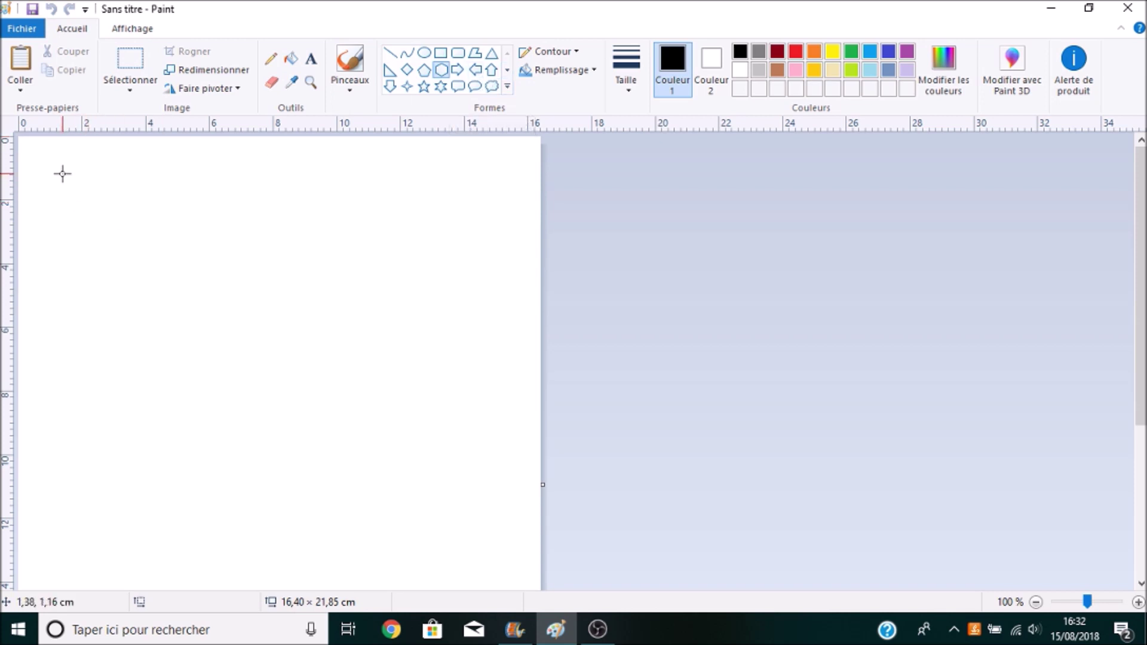
pyautogui.moveTo(48, 158); pyautogui.dragTo(268, 363)
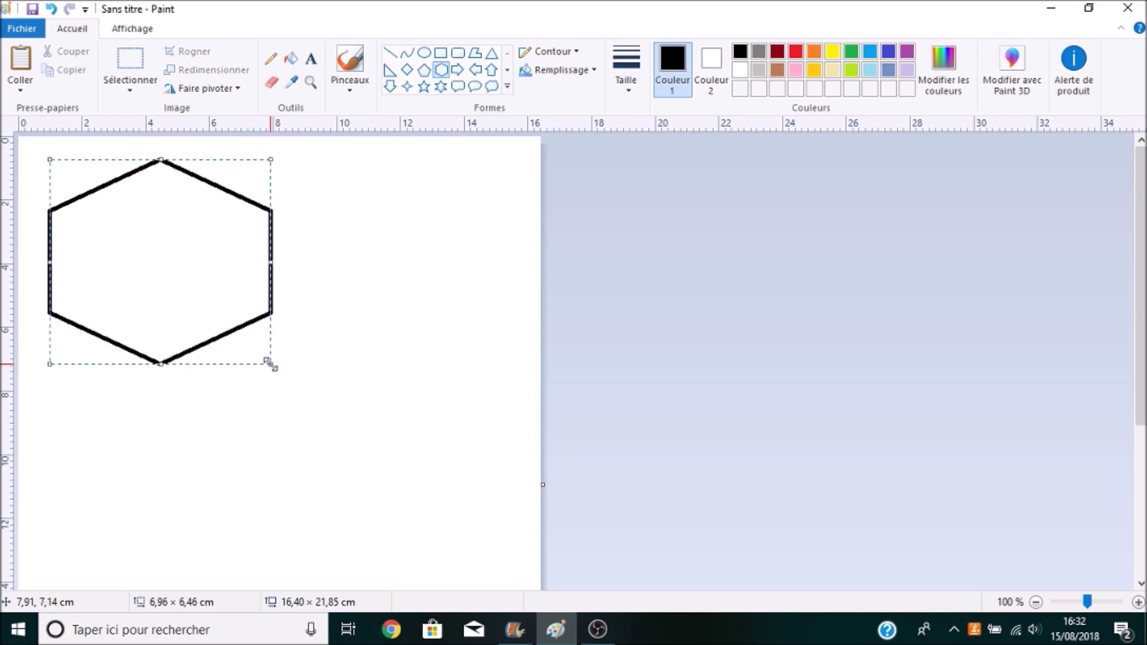
pyautogui.moveTo(127, 281); pyautogui.dragTo(119, 269)
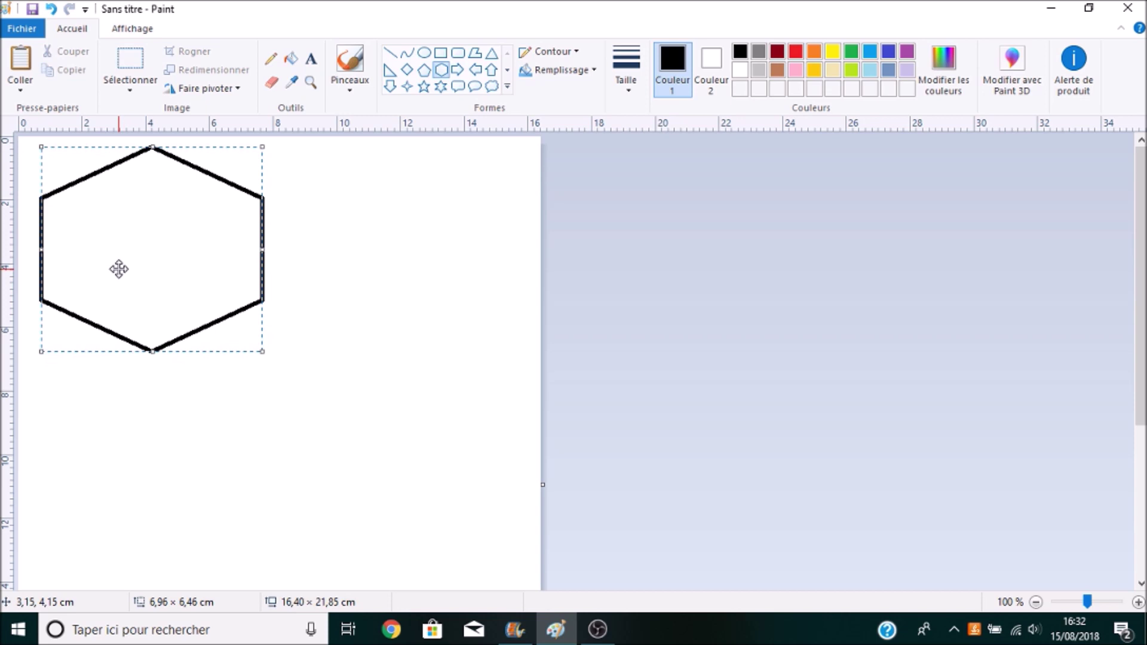
# Give the hexagon a solid-colour outline with the thickest line size
pyautogui.click(550, 55)
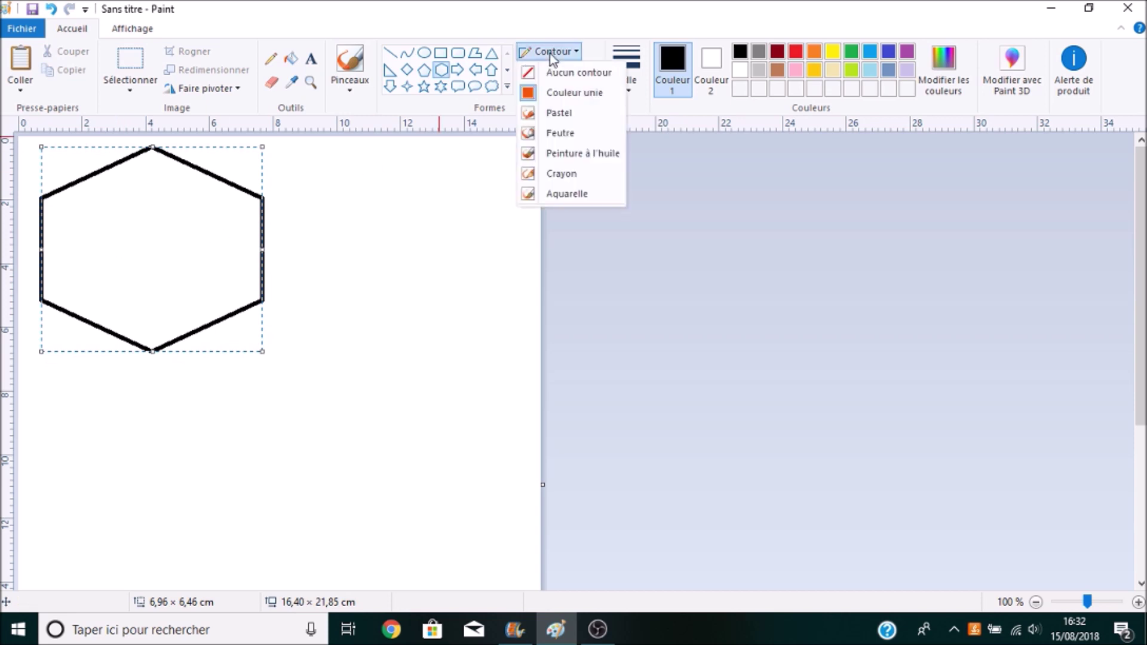
pyautogui.click(571, 95)
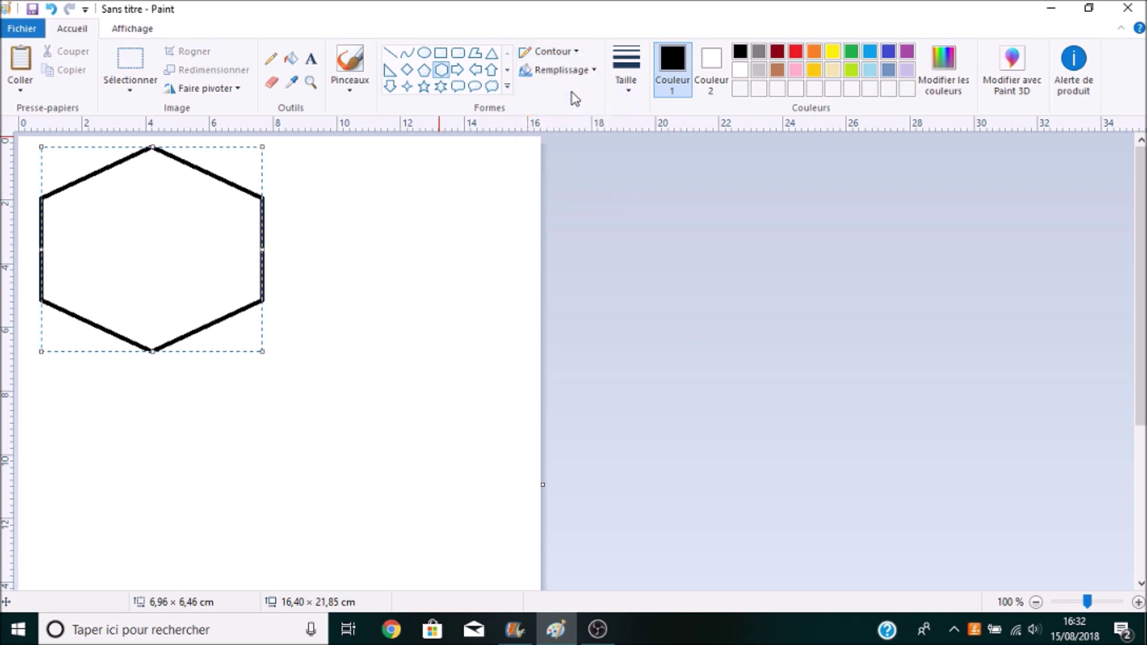
pyautogui.click(629, 81)
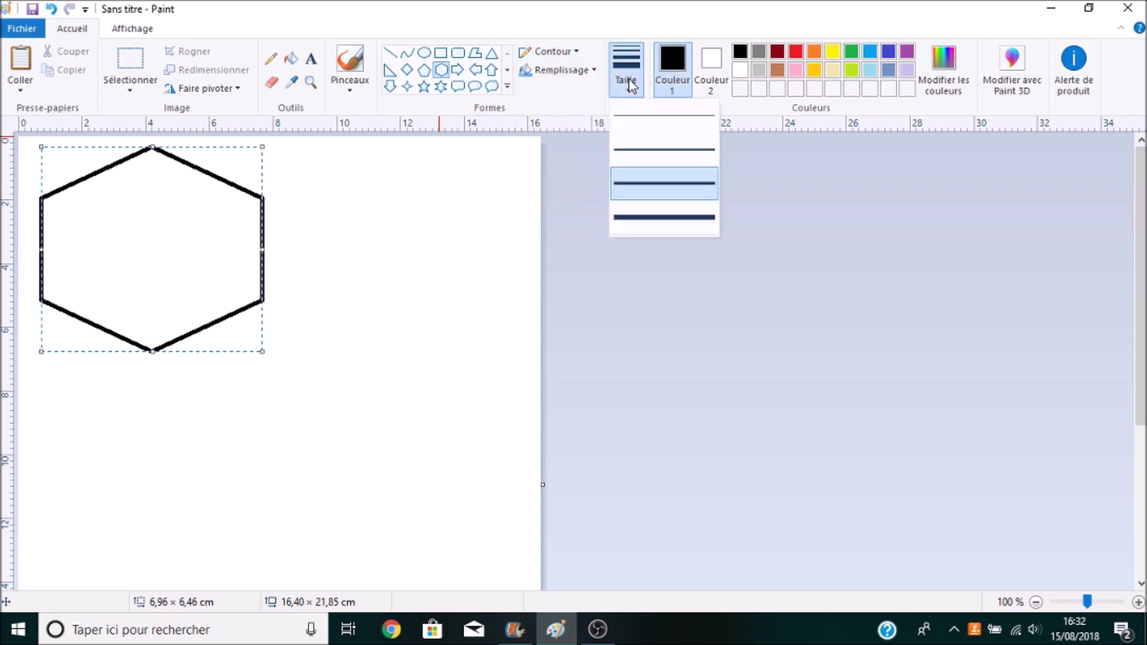
pyautogui.click(664, 221)
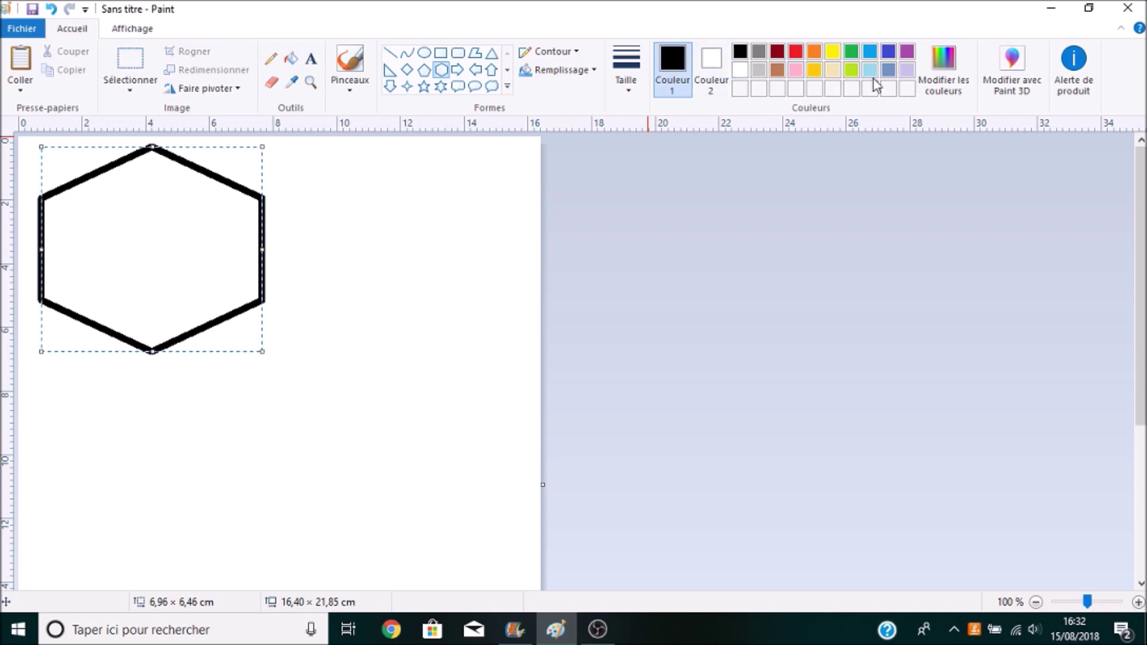
# Recolour the hexagon's outline in very dark purple from the basic colours
pyautogui.click(906, 70)
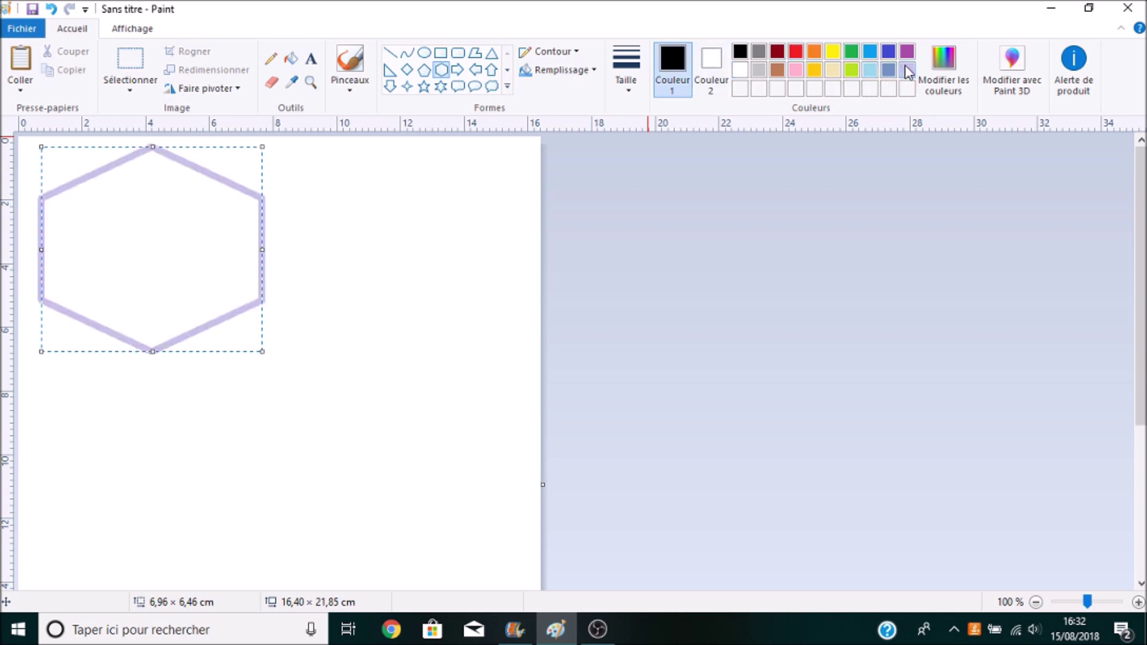
pyautogui.click(943, 57)
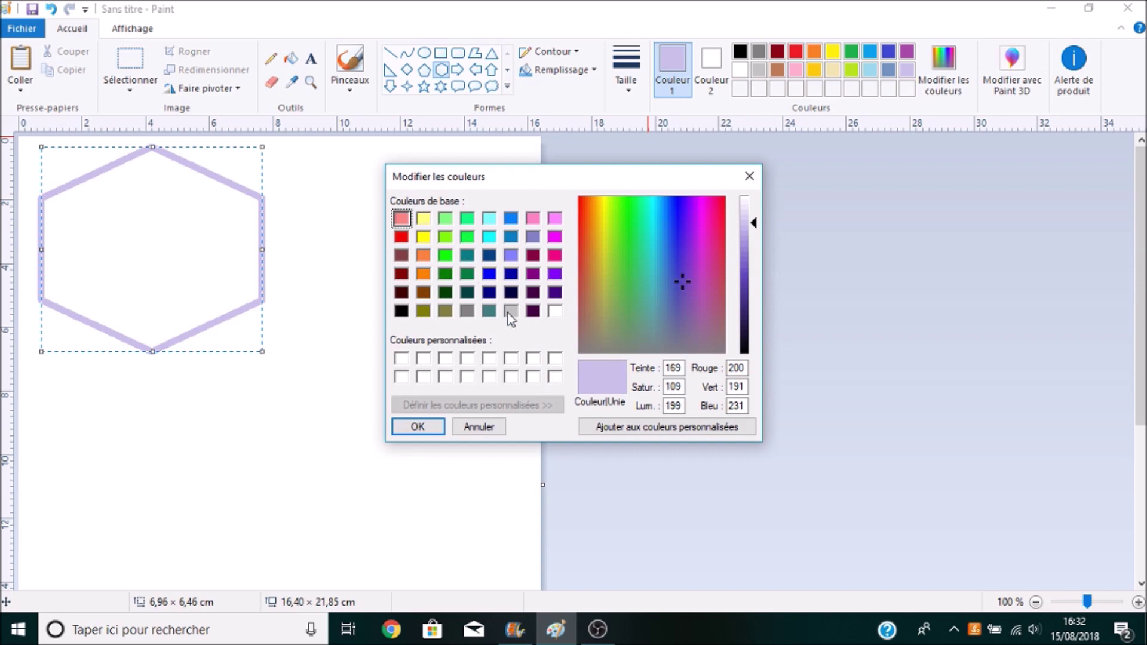
pyautogui.click(532, 237)
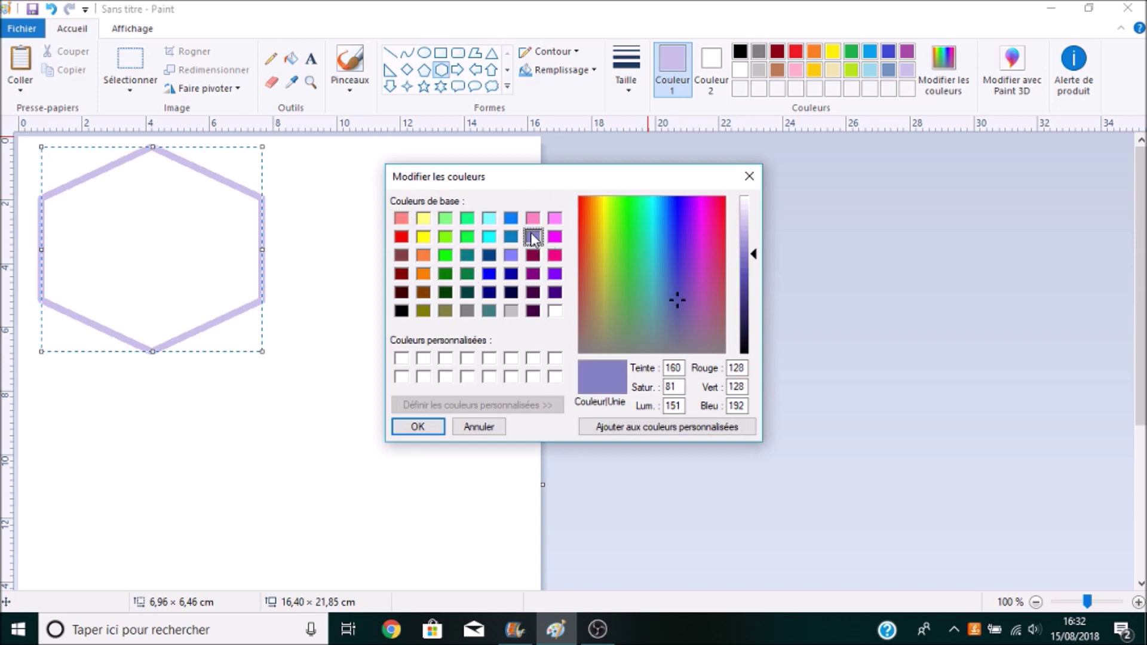
pyautogui.click(533, 292)
pyautogui.click(433, 428)
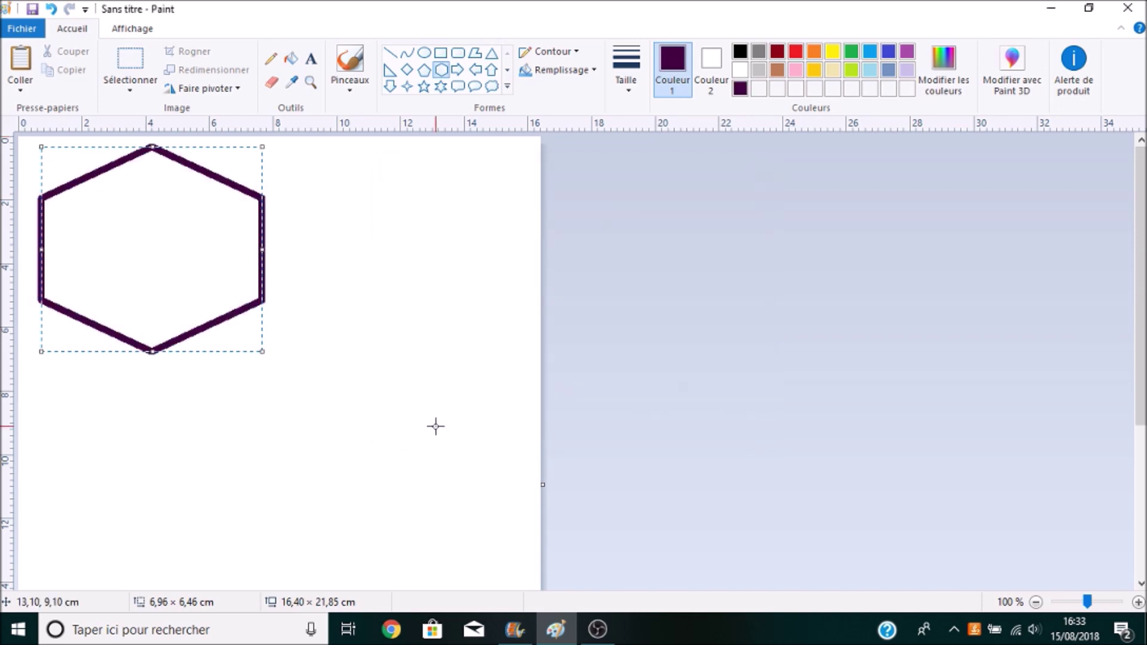
# Fill the hexagon with a solid bright pink (RGB 255, 128, 255) as Color 2 and deselect the shape
pyautogui.click(567, 70)
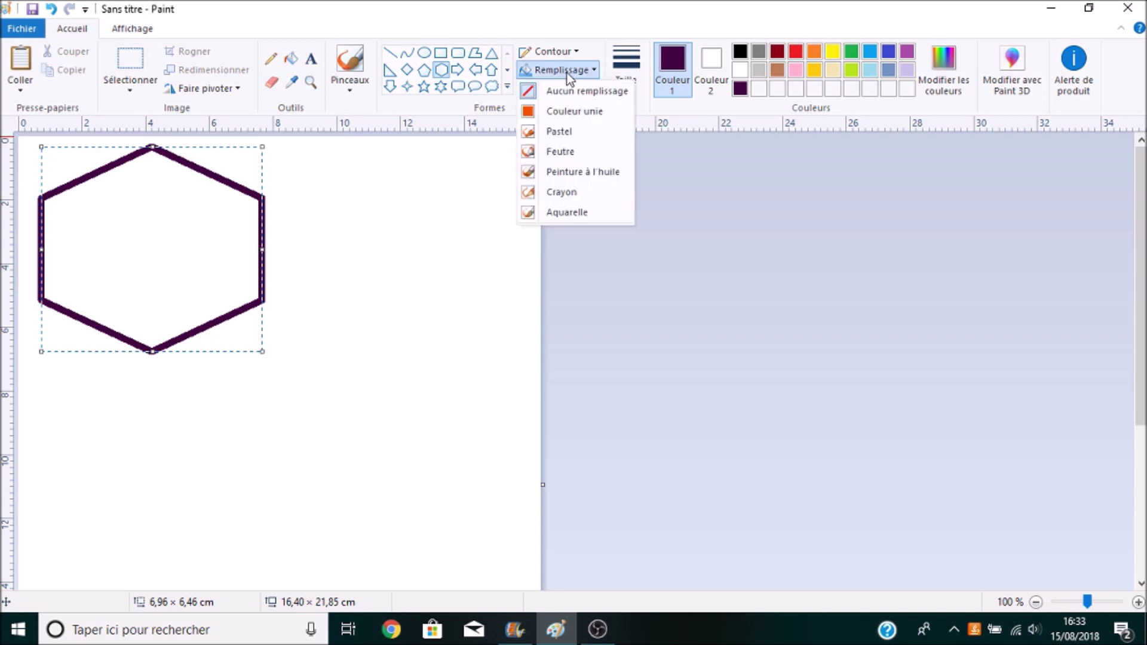
pyautogui.click(546, 111)
pyautogui.click(710, 67)
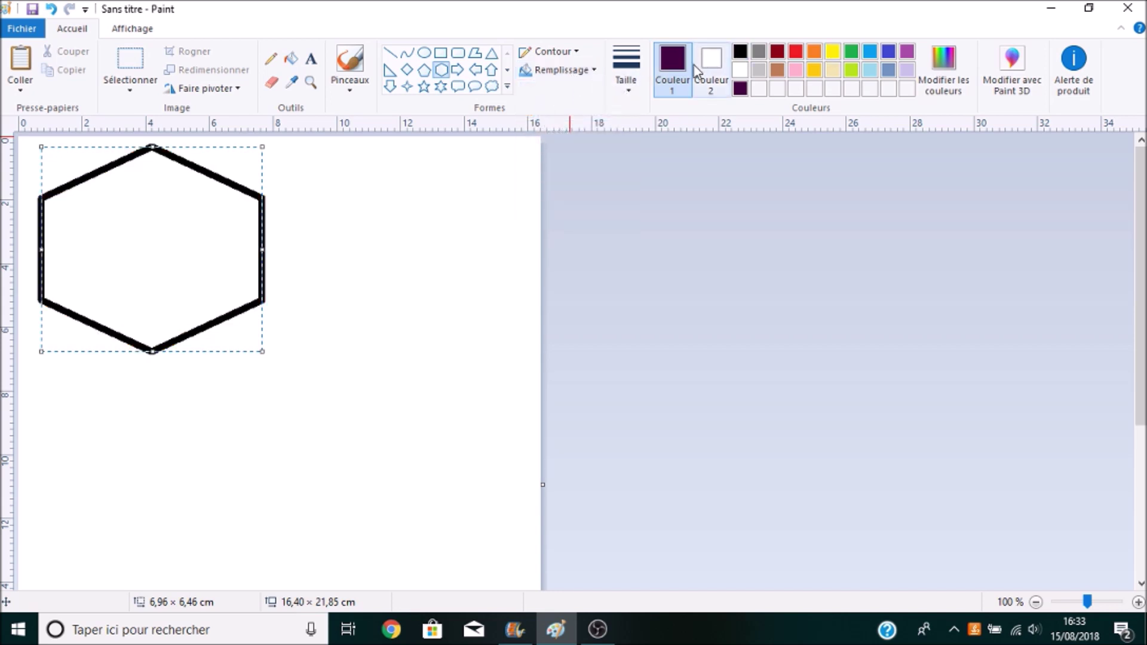
pyautogui.click(795, 71)
pyautogui.click(943, 71)
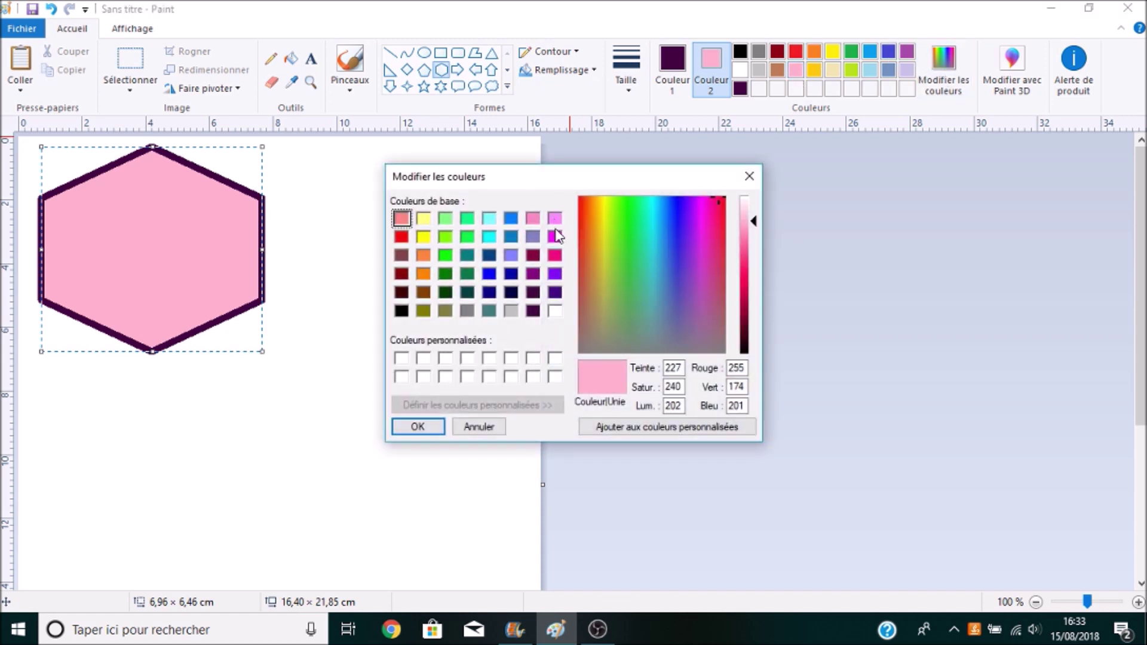
pyautogui.click(554, 221)
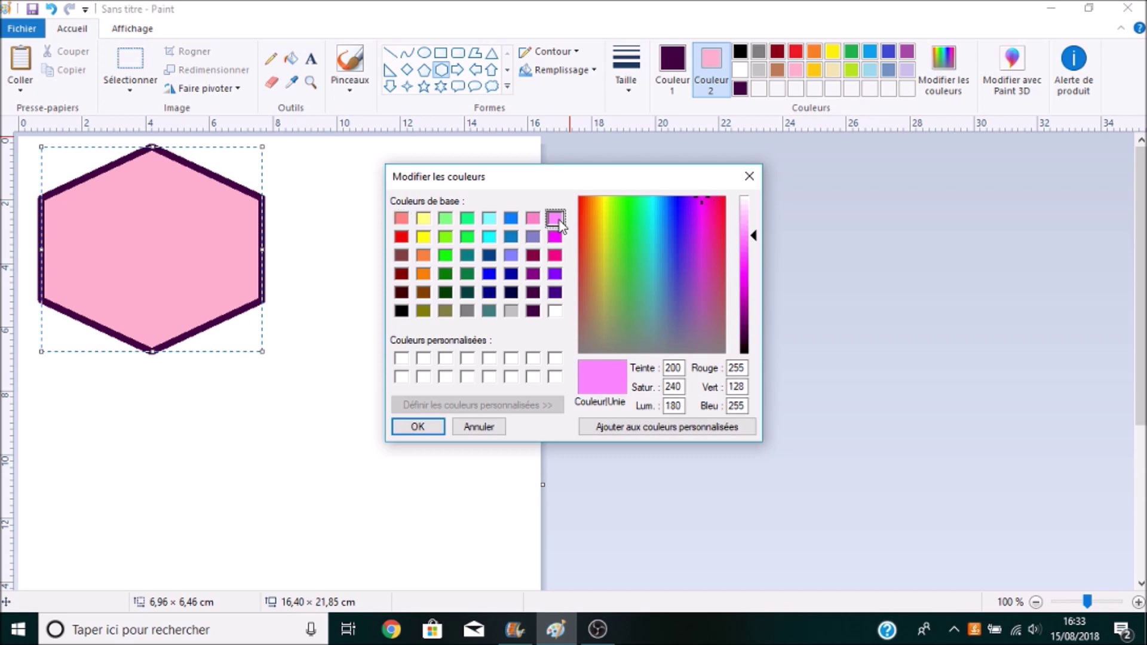
pyautogui.click(417, 427)
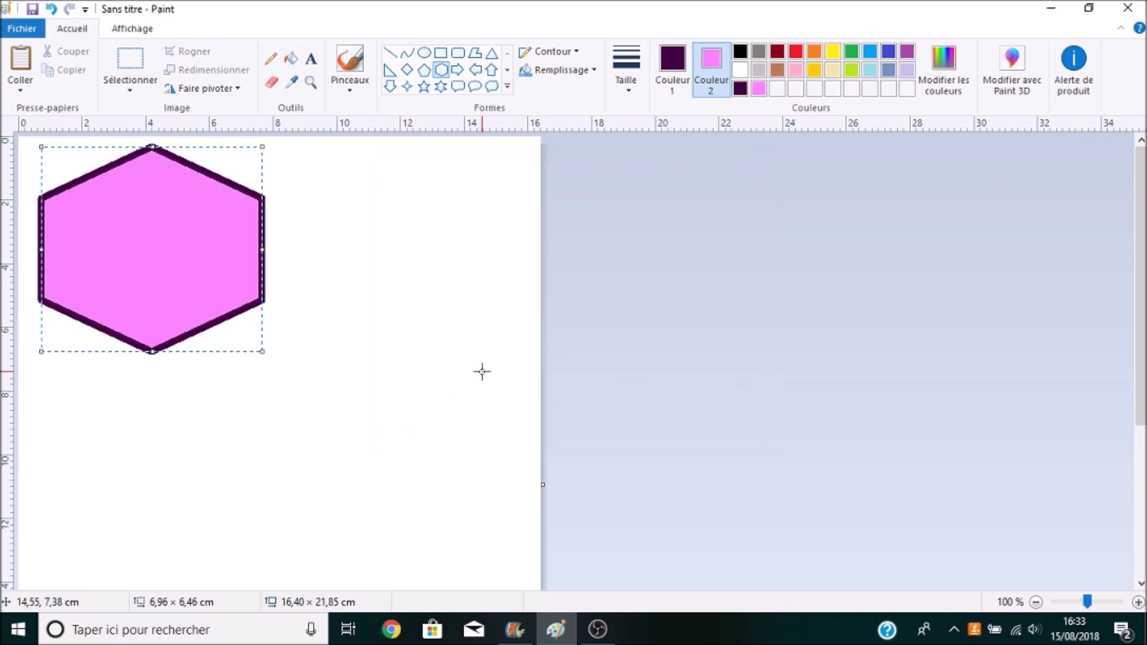
pyautogui.click(336, 293)
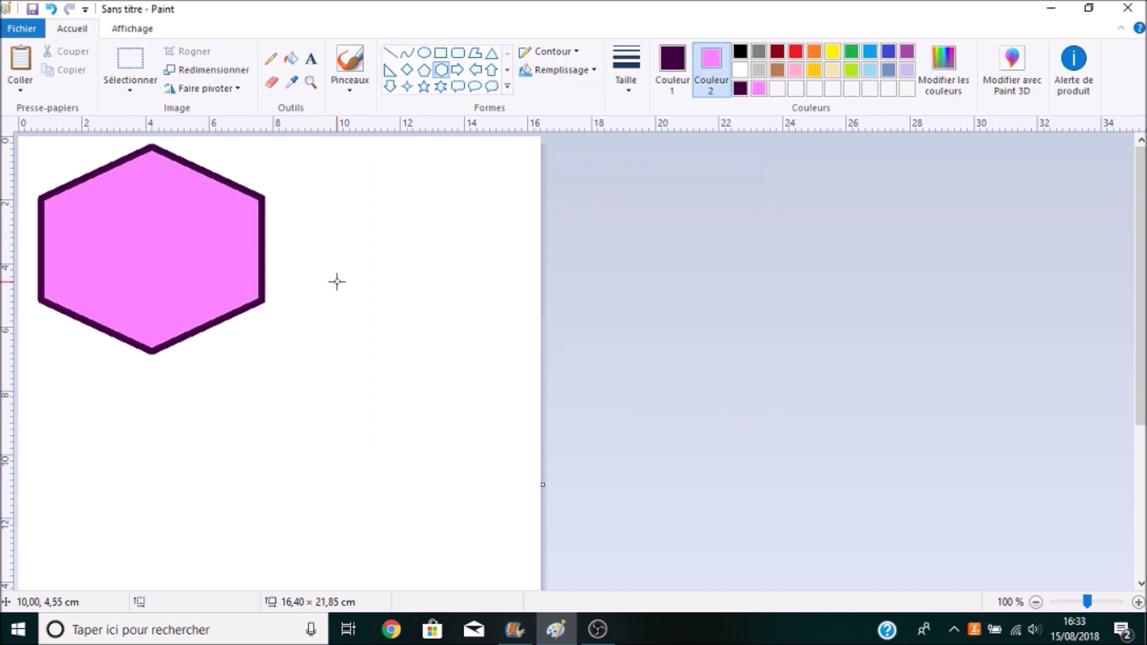
# Add the text "Crème à la rose" and, below a blank line, "Cosmessence Bio" inside the hexagon, and select all of it
pyautogui.click(310, 67)
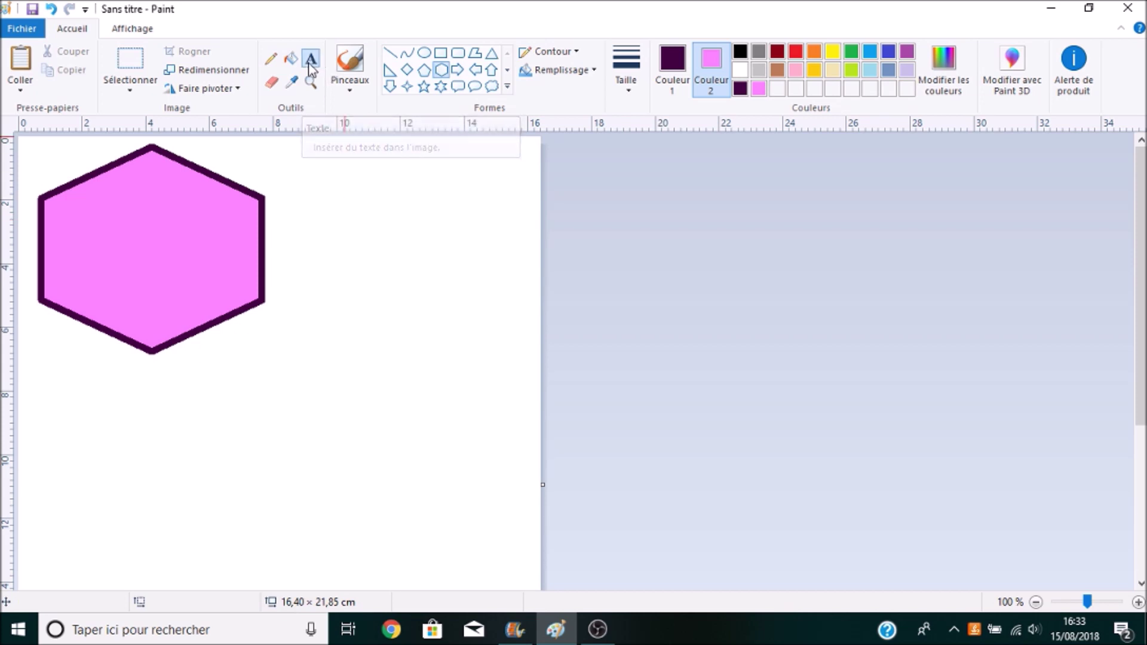
pyautogui.click(62, 215)
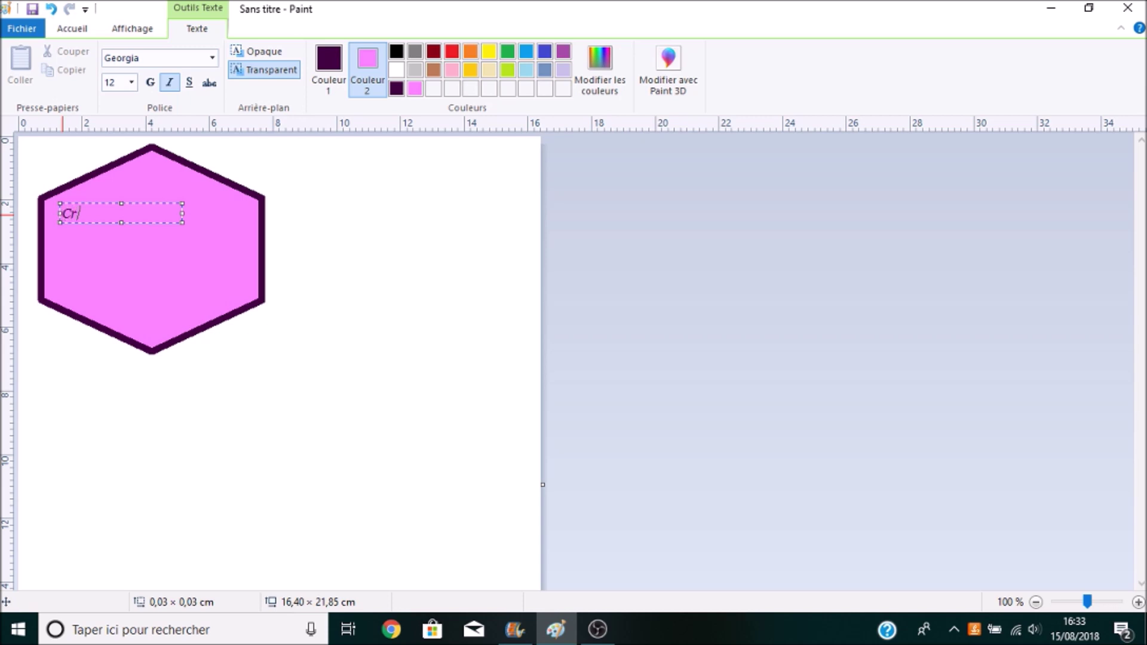
pyautogui.write('Crème à la rose')
pyautogui.press('Return')
pyautogui.write('Cosmessence Bio')
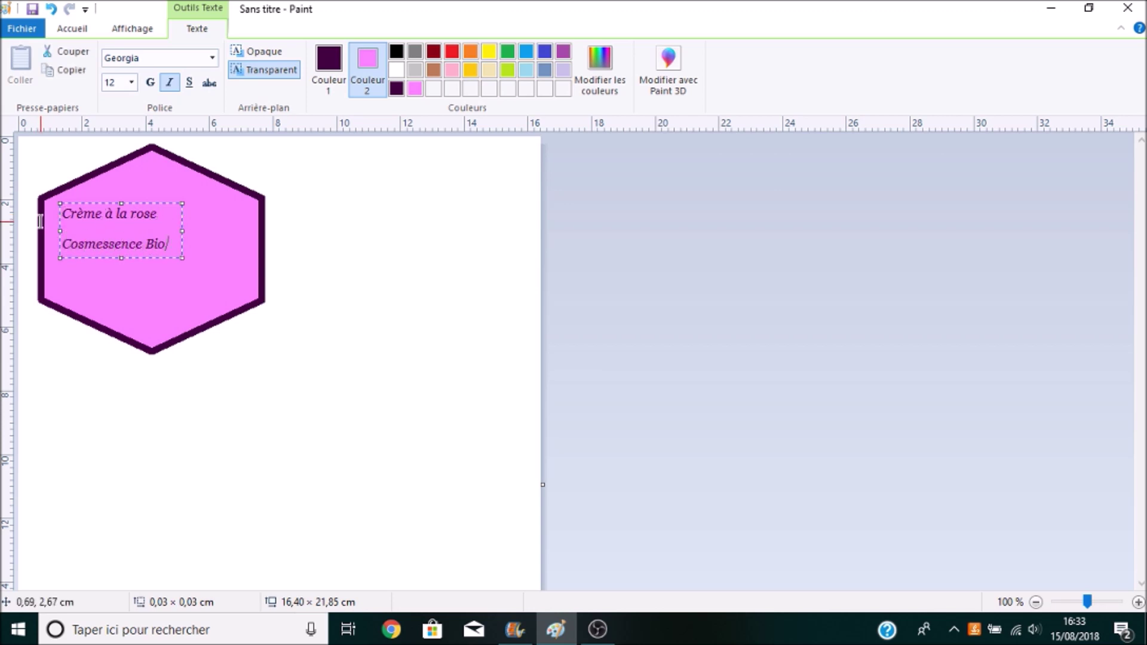
pyautogui.moveTo(62, 213); pyautogui.dragTo(181, 245)
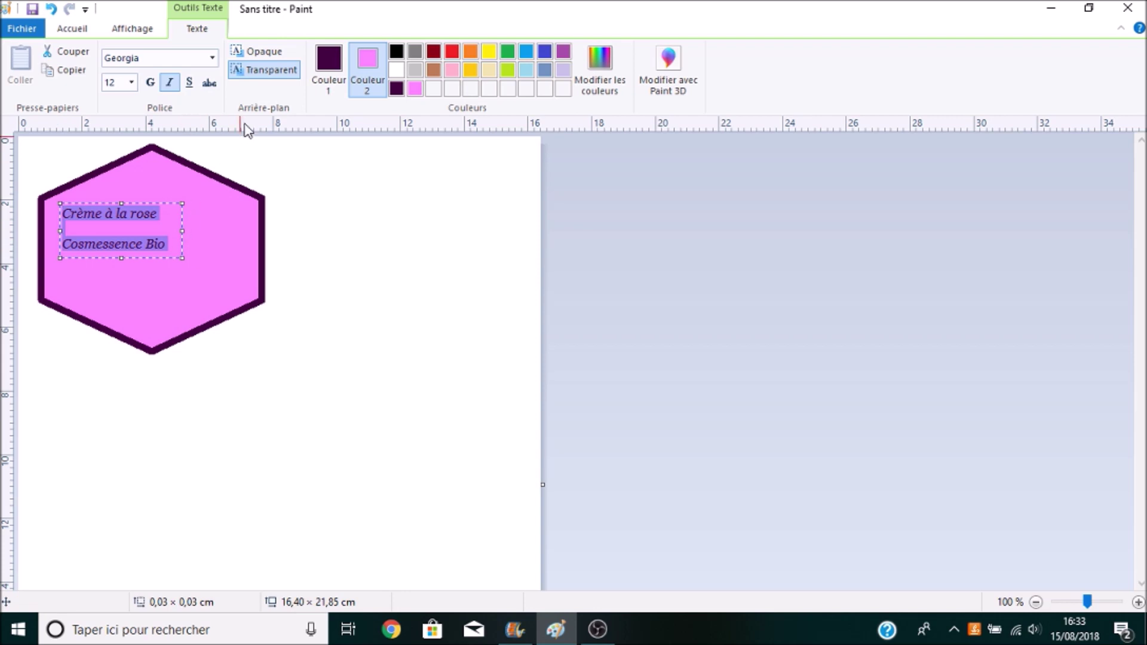
# Look through the font and size lists and try the italic and underline styles on the selected label text
pyautogui.click(212, 58)
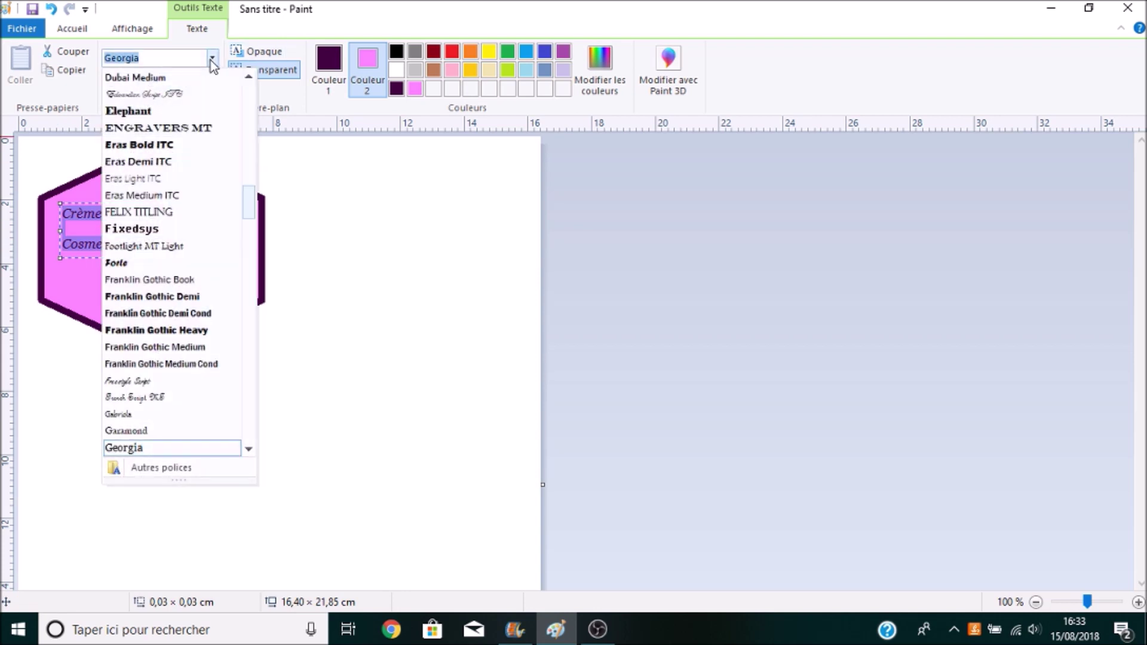
pyautogui.click(210, 60)
pyautogui.click(132, 83)
pyautogui.click(132, 82)
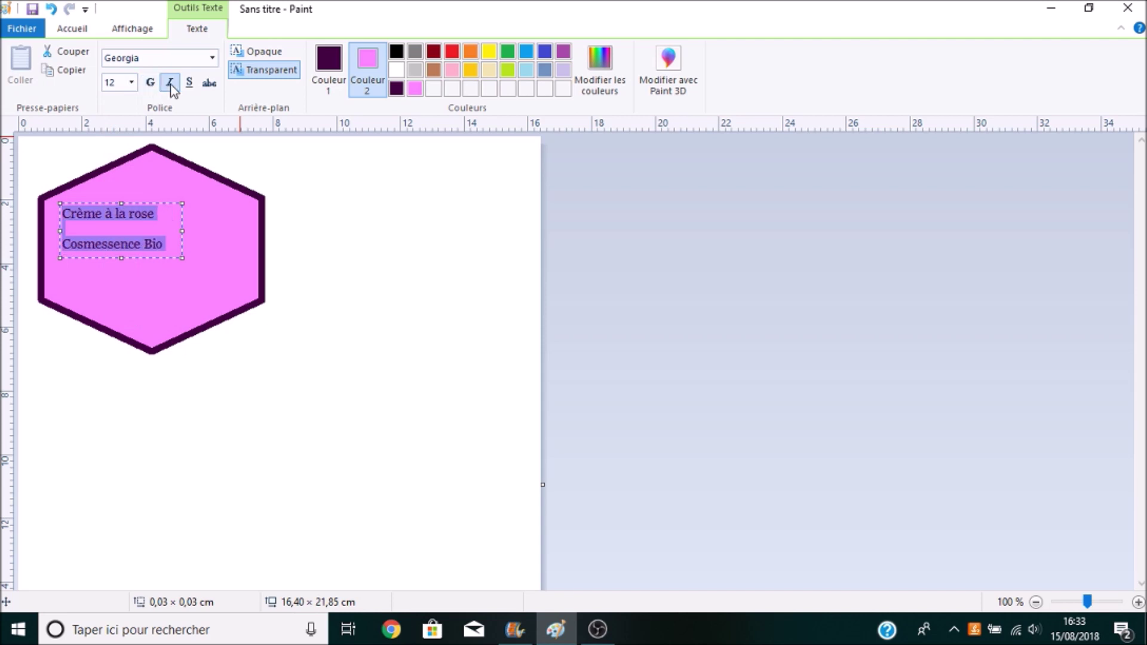
pyautogui.click(191, 85)
pyautogui.click(192, 87)
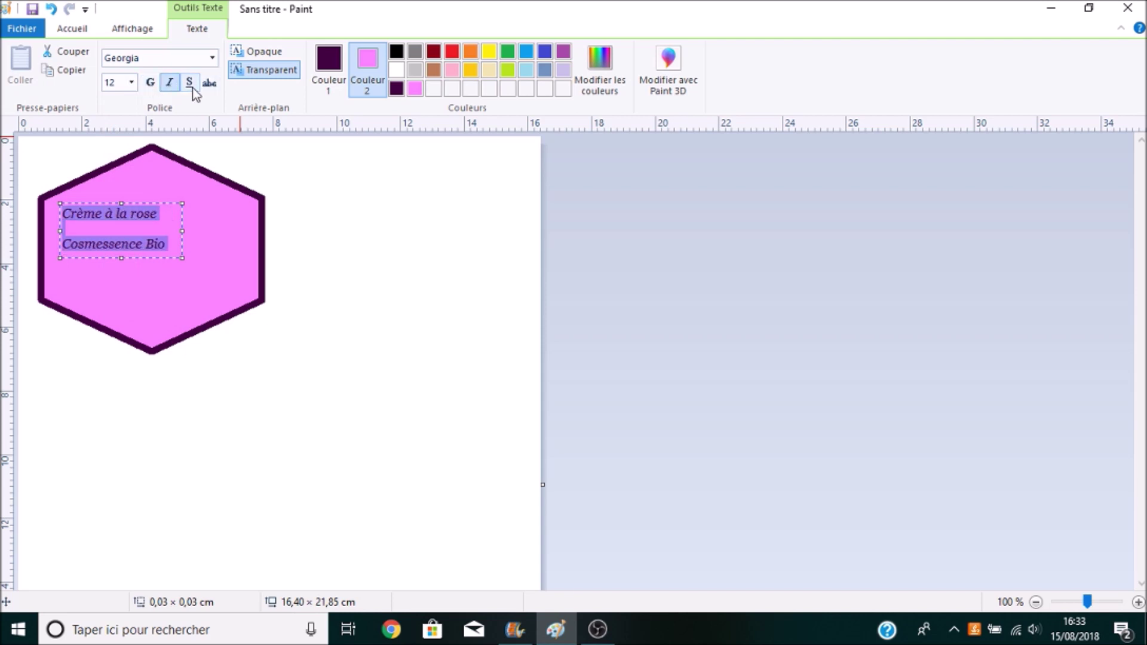
# Set the label text's size to 20 and enlarge its text box to about 6.5 × 3.25 cm
pyautogui.click(132, 84)
pyautogui.click(111, 216)
pyautogui.moveTo(182, 257); pyautogui.dragTo(254, 298)
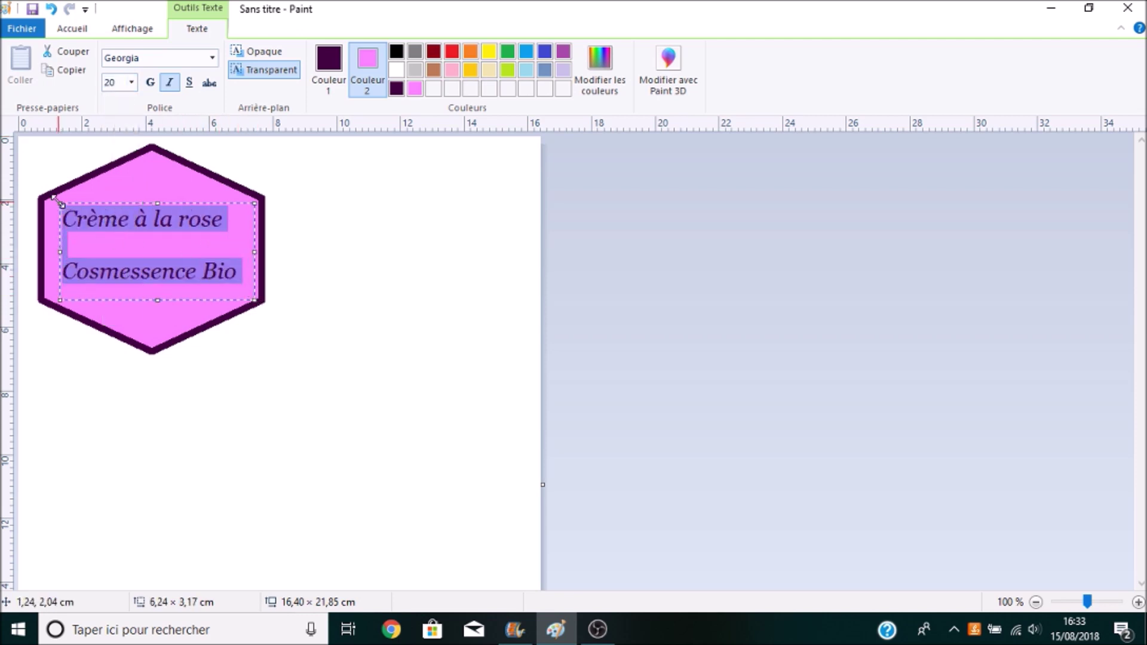
pyautogui.moveTo(57, 201); pyautogui.dragTo(46, 198)
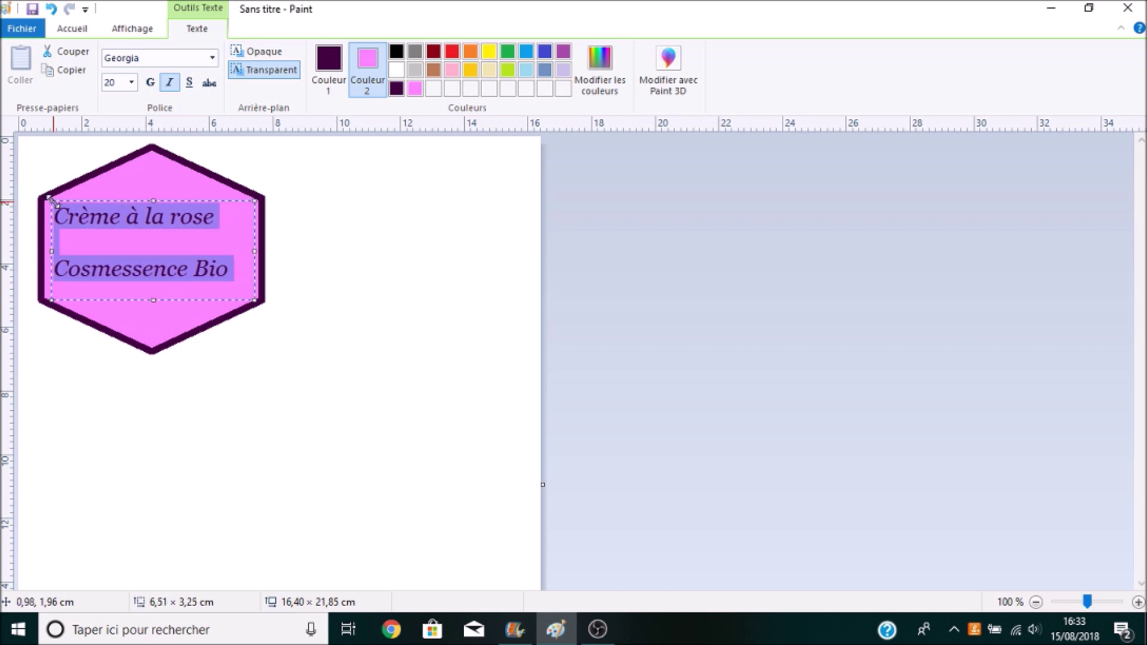
pyautogui.click(102, 245)
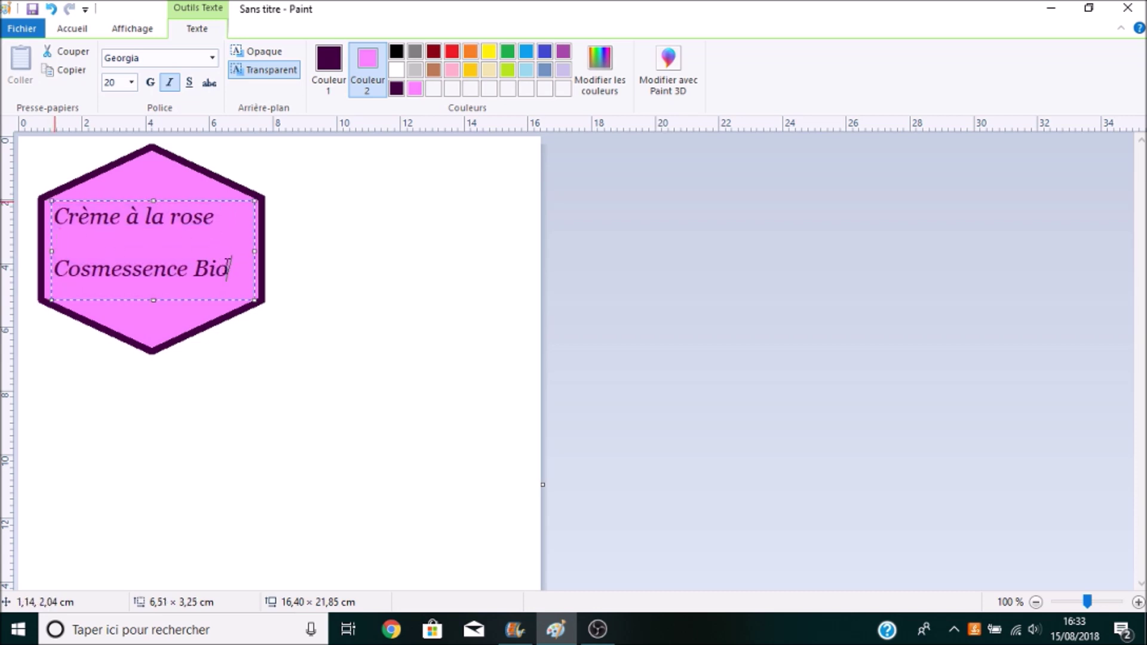
# Indent both lines of the label text with leading spaces so they sit centred in the hexagon
pyautogui.moveTo(230, 267); pyautogui.dragTo(33, 205)
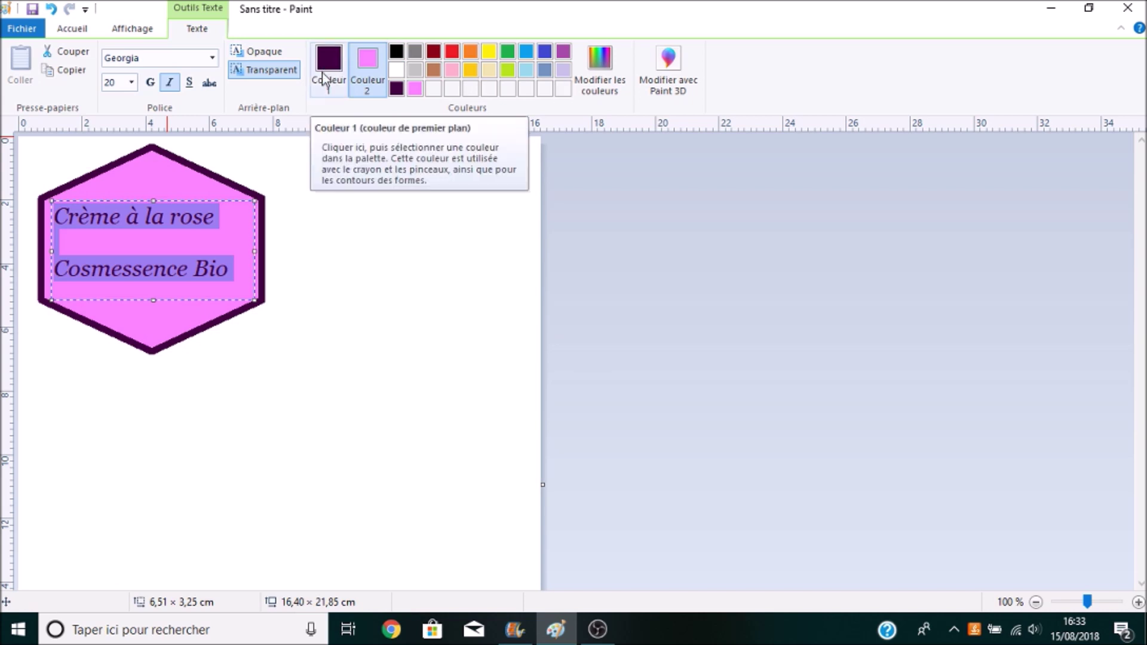
pyautogui.click(75, 231)
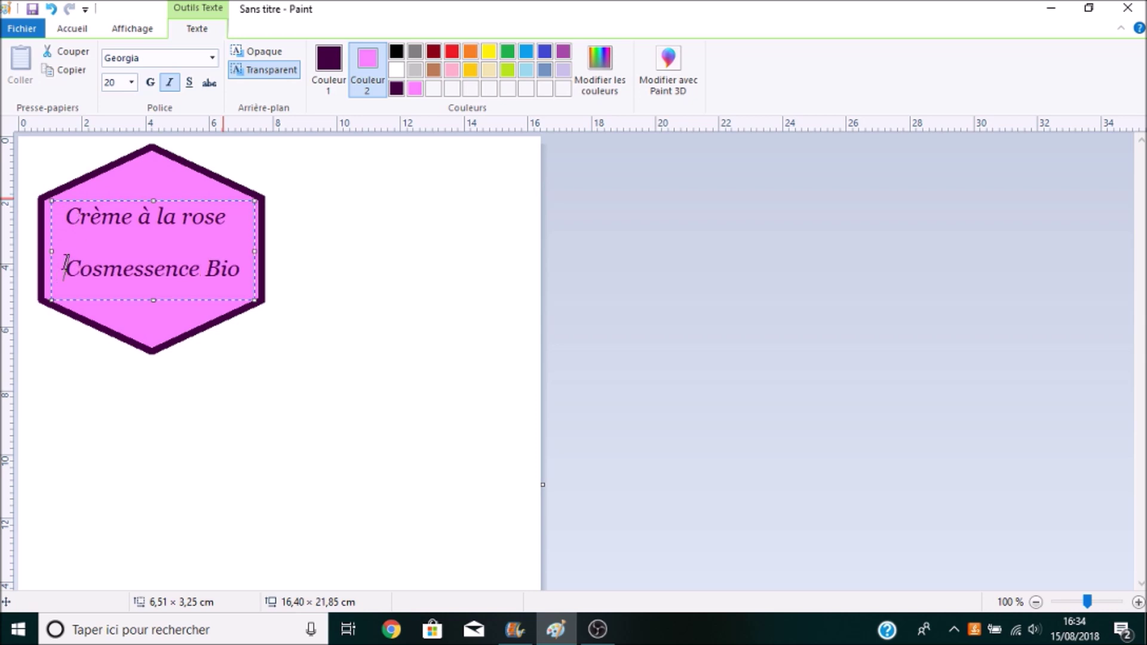
pyautogui.press('BackSpace')
pyautogui.press('BackSpace')
# Underline "Cosmessence Bio", nudge the text box slightly to the right, and finish editing the text
pyautogui.moveTo(61, 269); pyautogui.dragTo(271, 270)
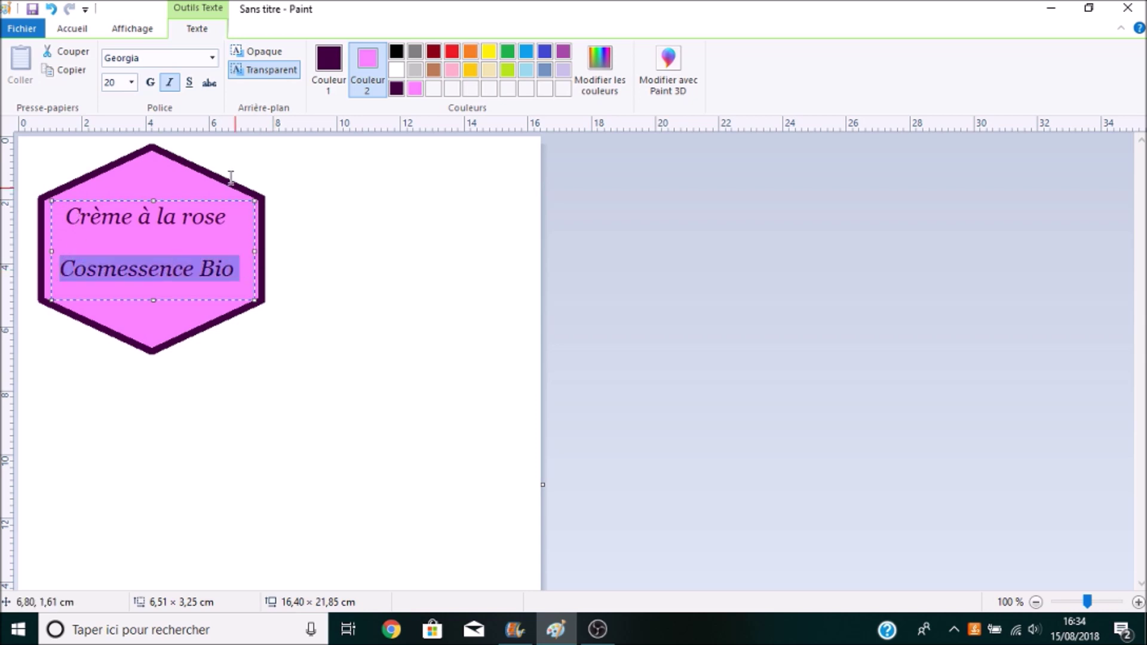
pyautogui.click(190, 82)
pyautogui.click(176, 234)
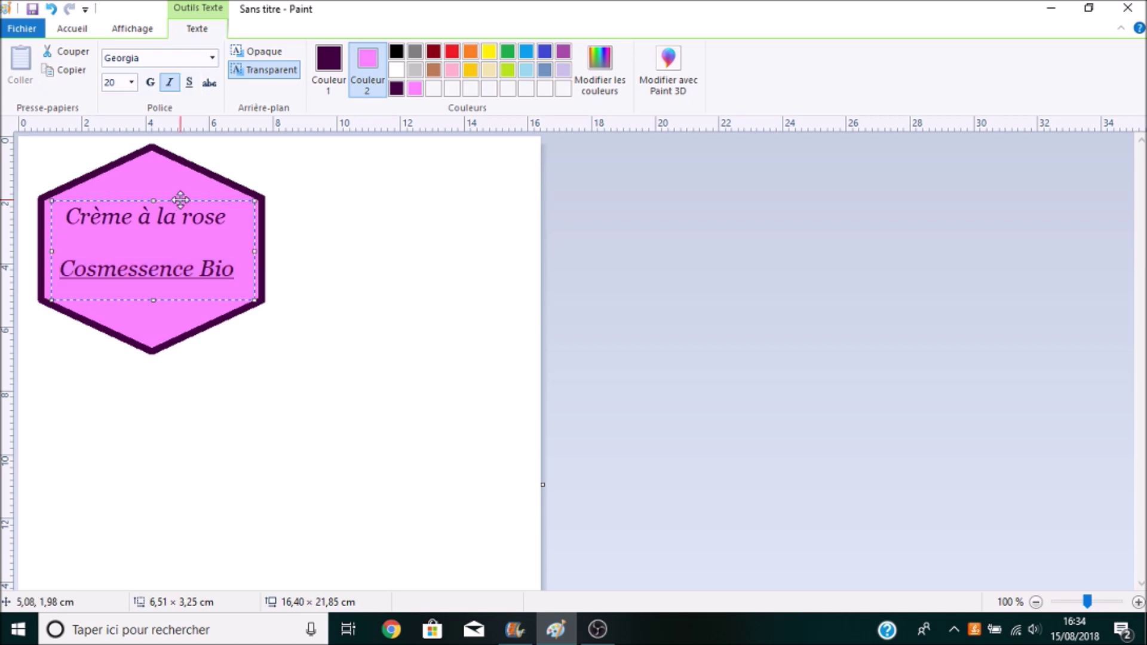
pyautogui.moveTo(180, 200); pyautogui.dragTo(185, 199)
pyautogui.click(472, 315)
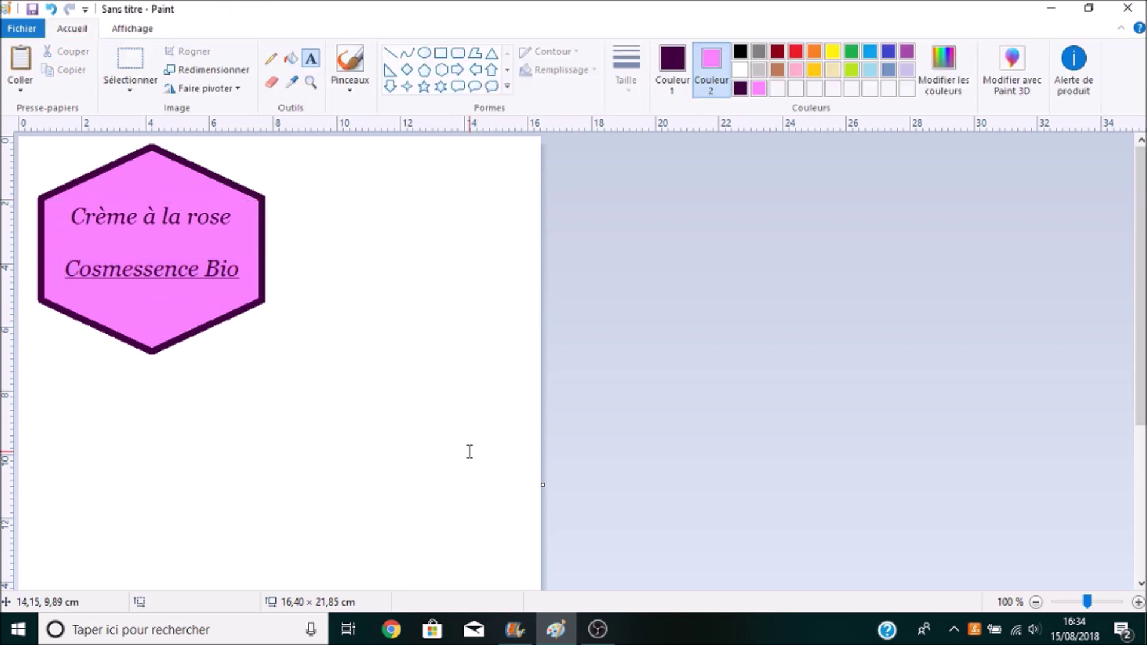
# Switch to Chrome and search Google for "images gratuites"
pyautogui.click(394, 630)
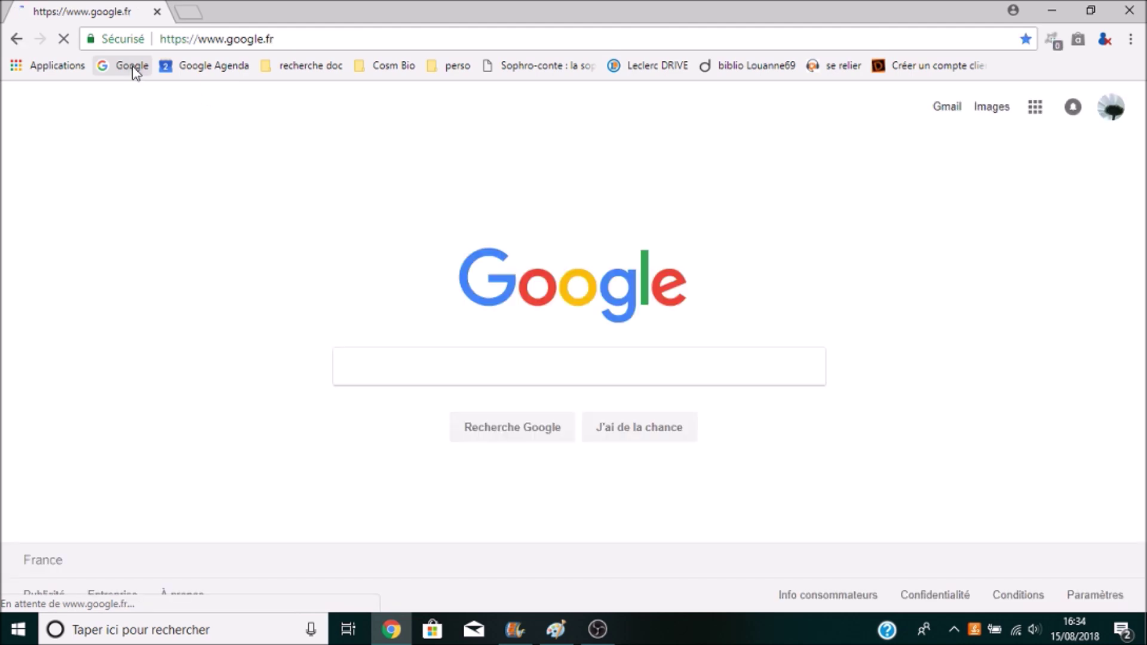
pyautogui.click(481, 373)
pyautogui.write('i')
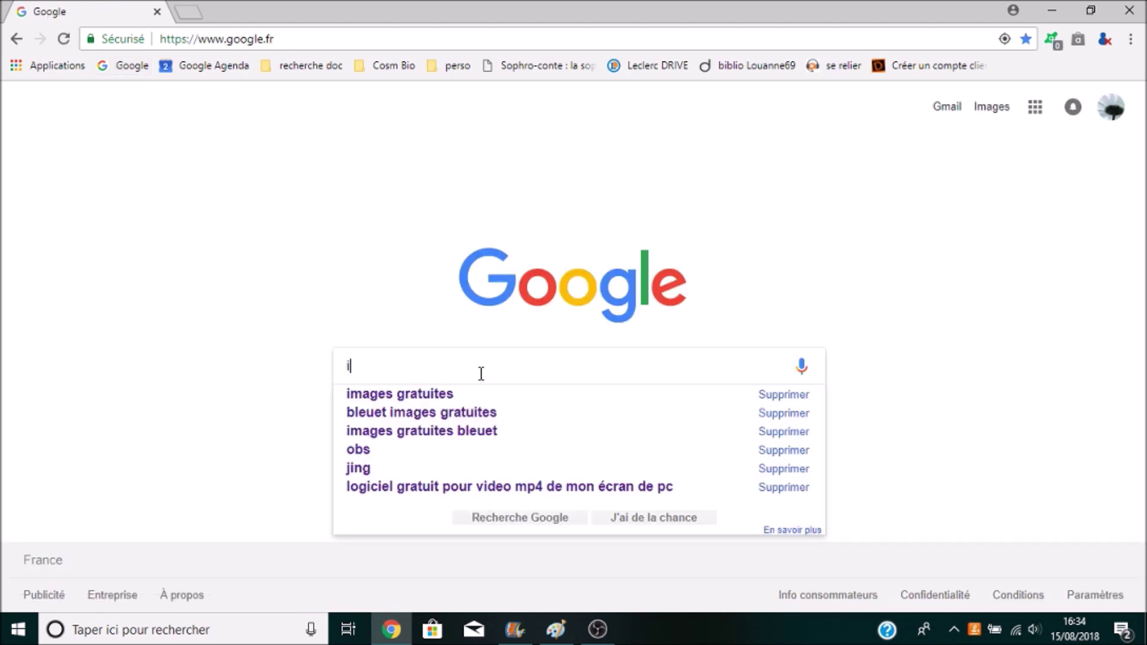
pyautogui.write('mages grratuite')
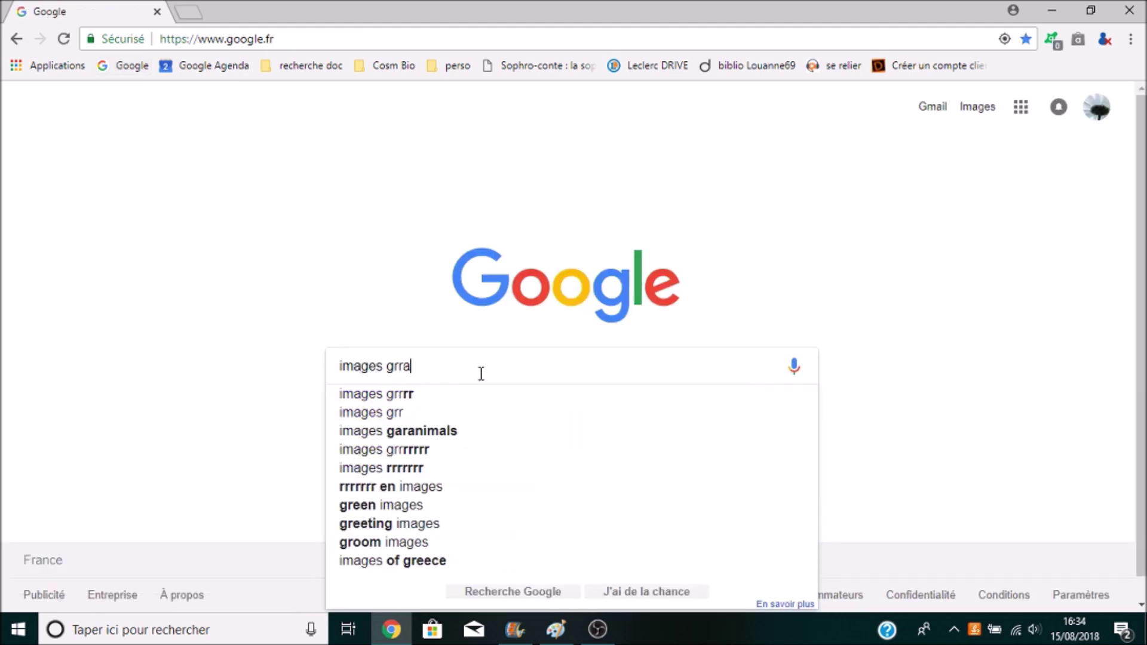
pyautogui.press('BackSpace')
pyautogui.press('BackSpace')
pyautogui.write('atuites')
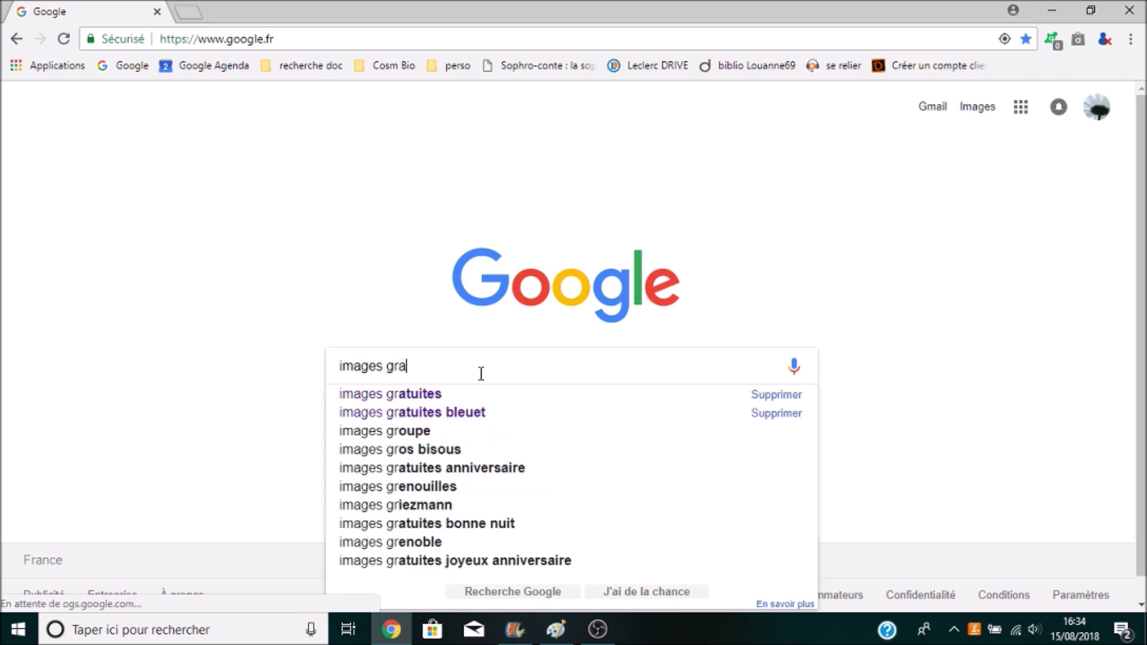
pyautogui.press('Return')
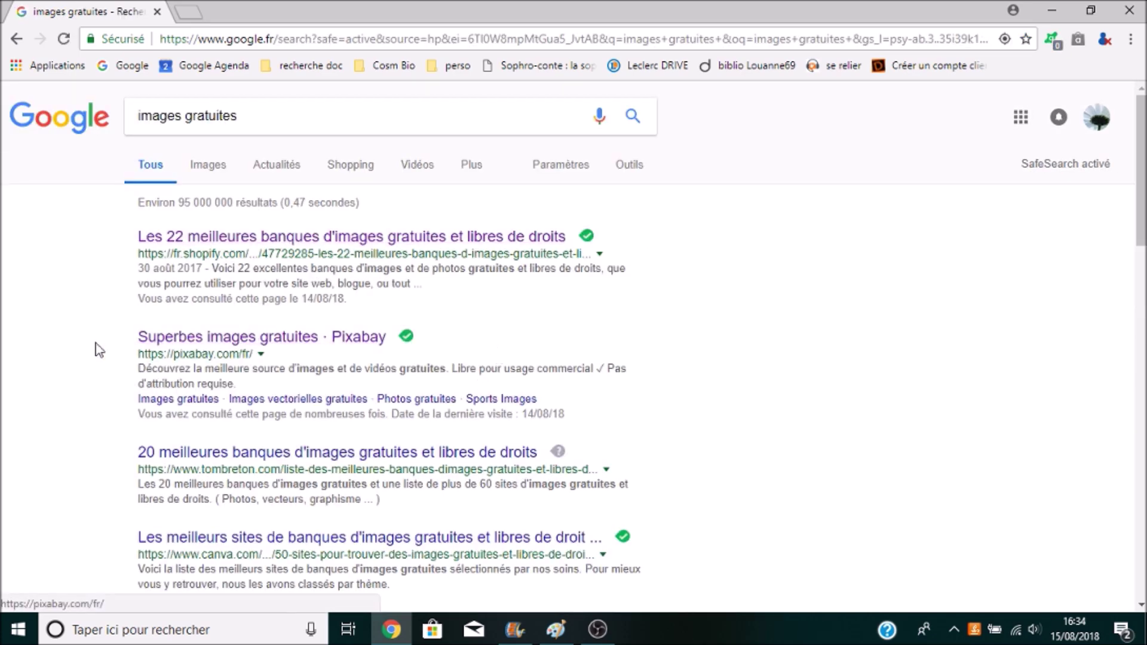
# Open the Pixabay site from the search results and search its images for "rose"
pyautogui.click(216, 336)
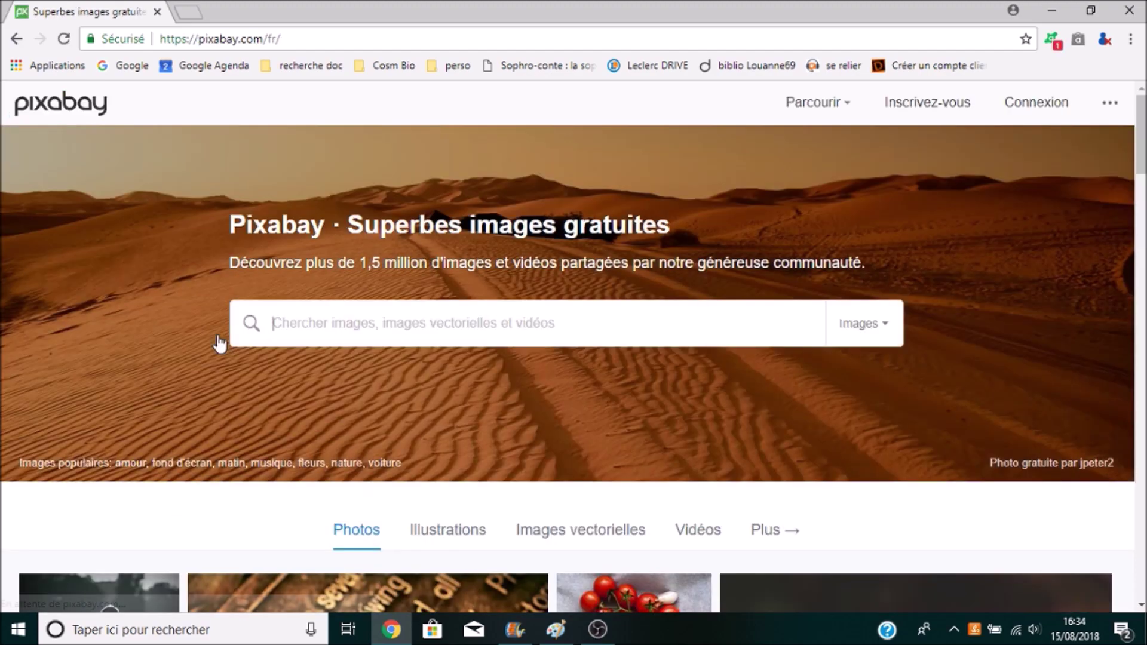
pyautogui.scroll(-8, 216, 334)
pyautogui.scroll(-3, 202, 338)
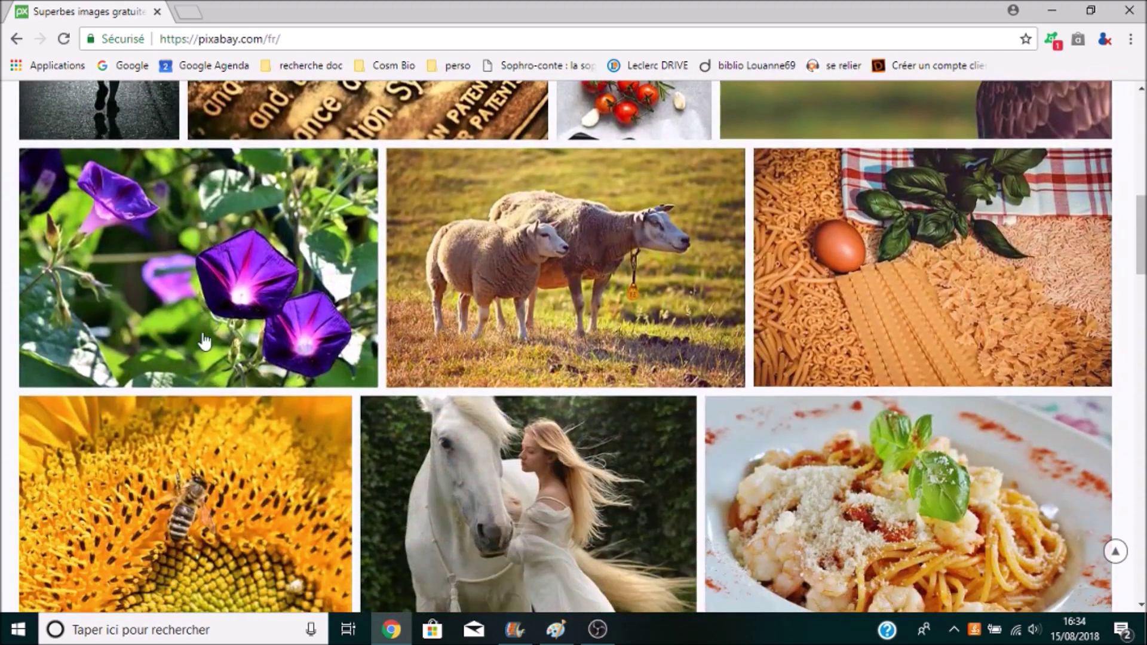
pyautogui.scroll(10, 203, 340)
pyautogui.scroll(1, 204, 340)
pyautogui.click(297, 324)
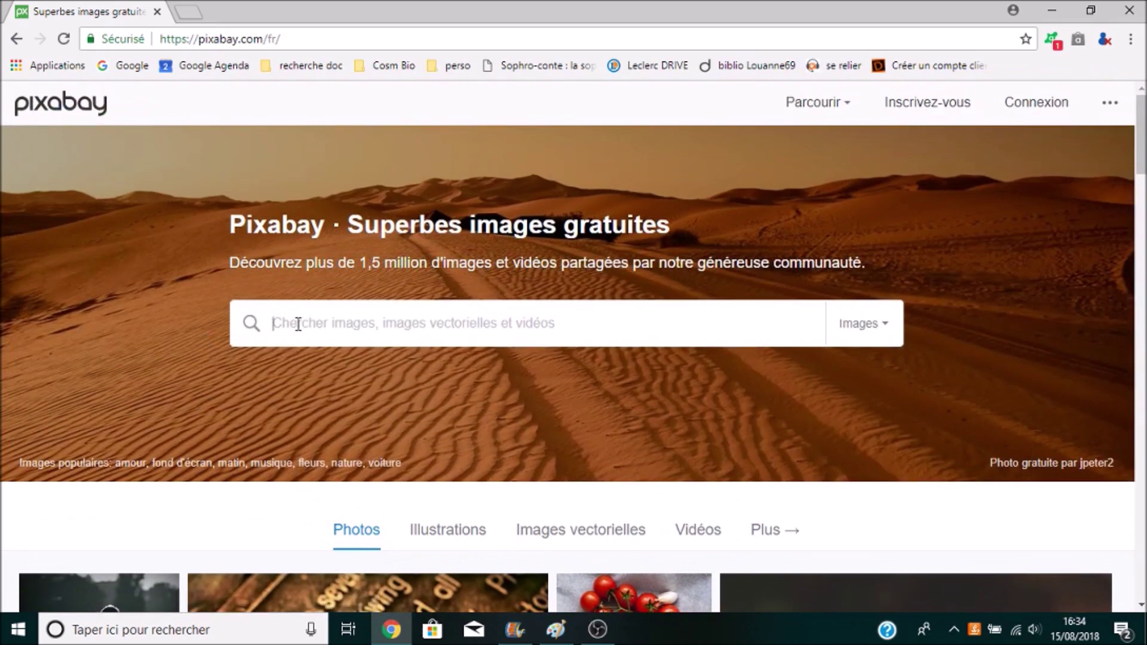
pyautogui.write('rose')
pyautogui.press('Return')
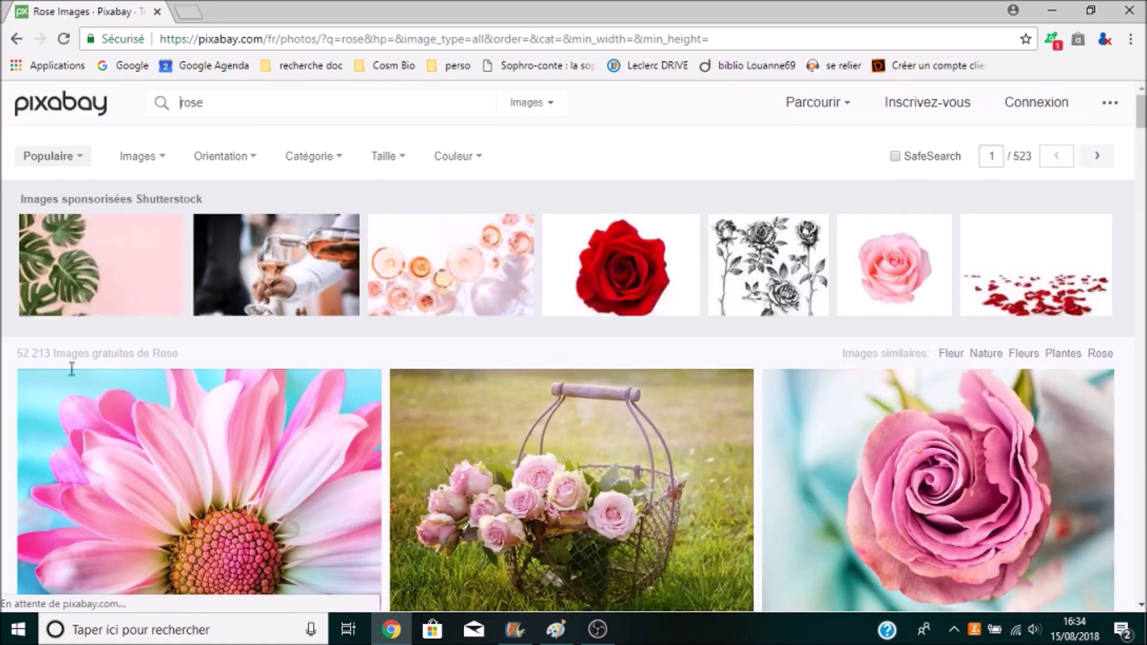
# Open the close-up photo of the single pink rose on a blurred blue background and copy the image
pyautogui.scroll(-4, 218, 326)
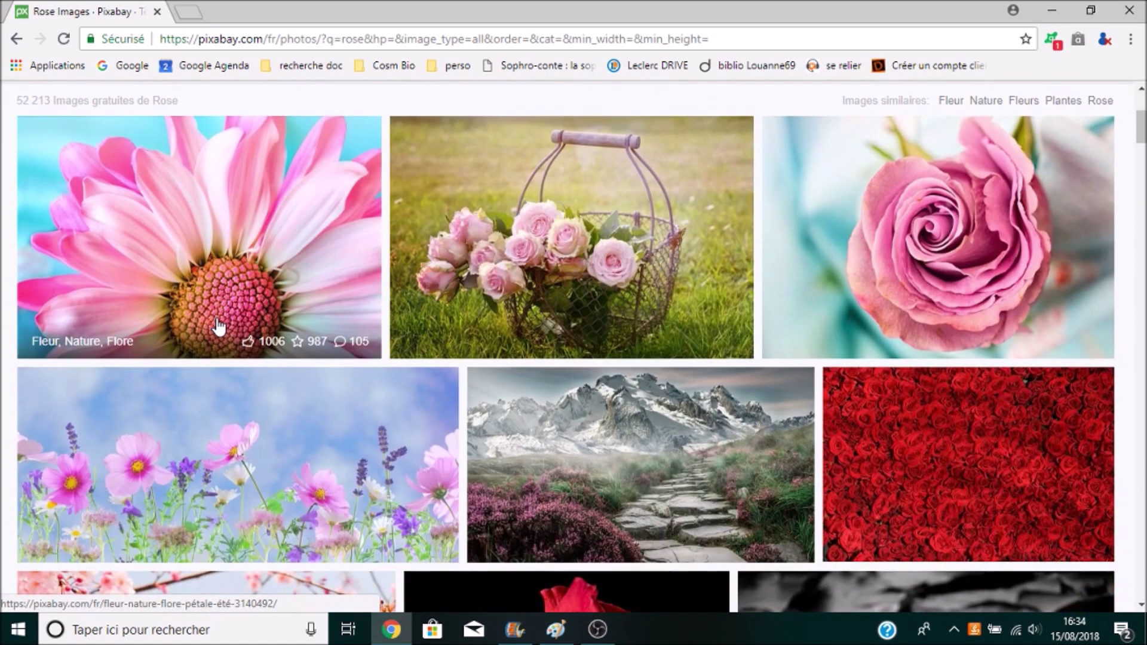
pyautogui.click(854, 188)
pyautogui.rightClick(353, 393)
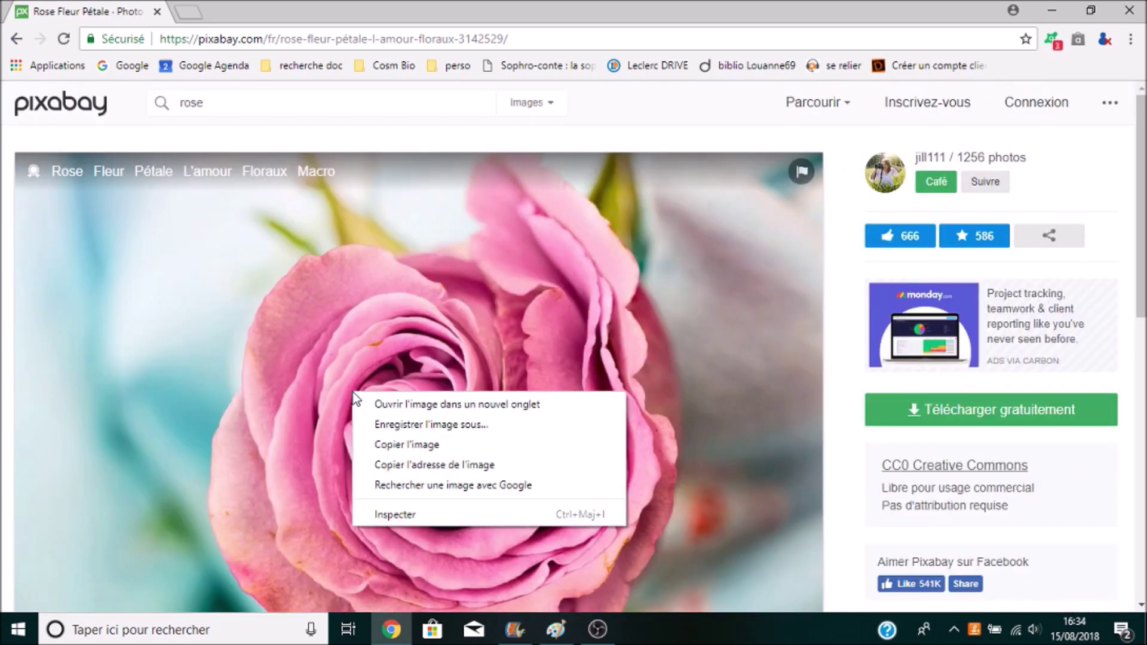
pyautogui.click(484, 449)
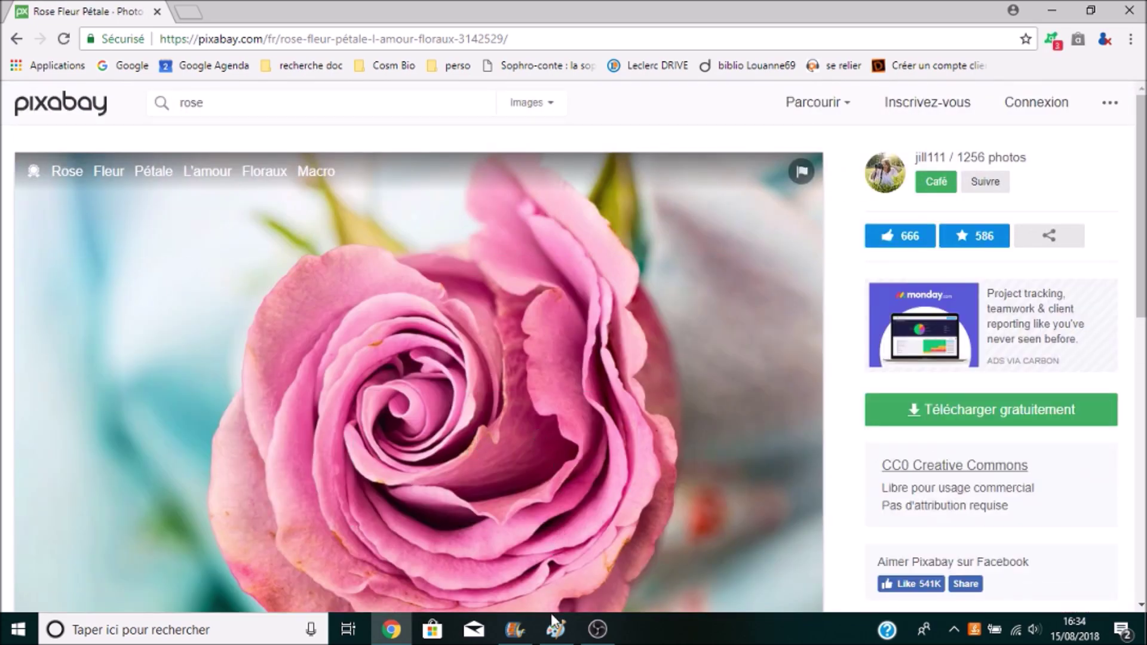
# Switch back to Paint, paste the copied rose photo, and move it below the hexagon label
pyautogui.click(555, 632)
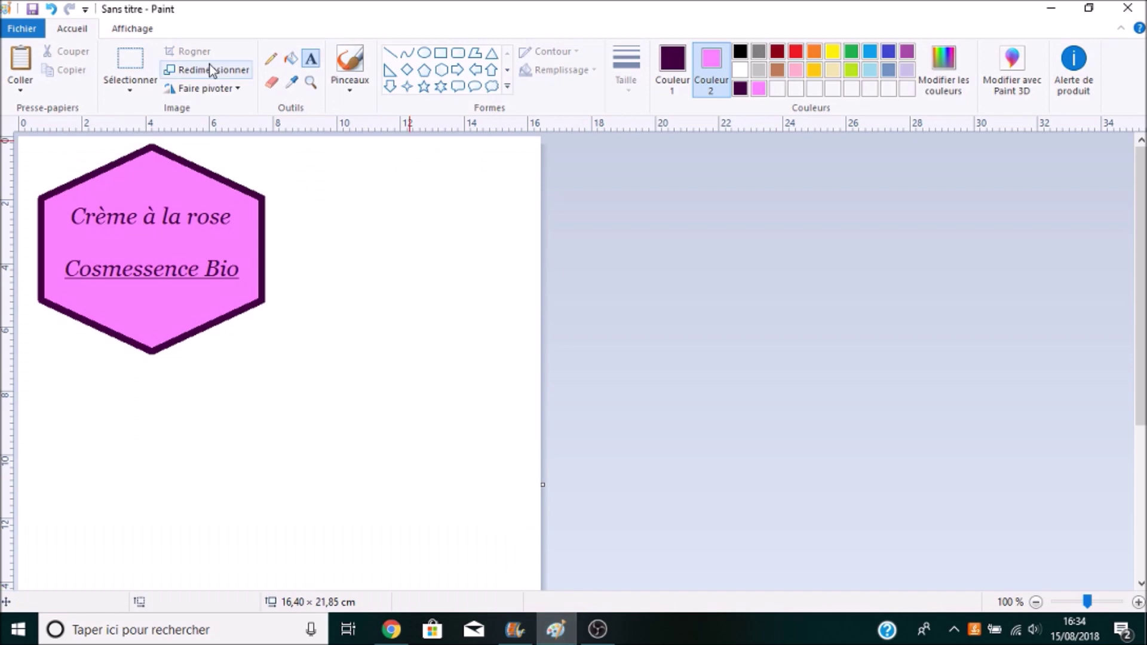
pyautogui.click(19, 91)
pyautogui.click(30, 107)
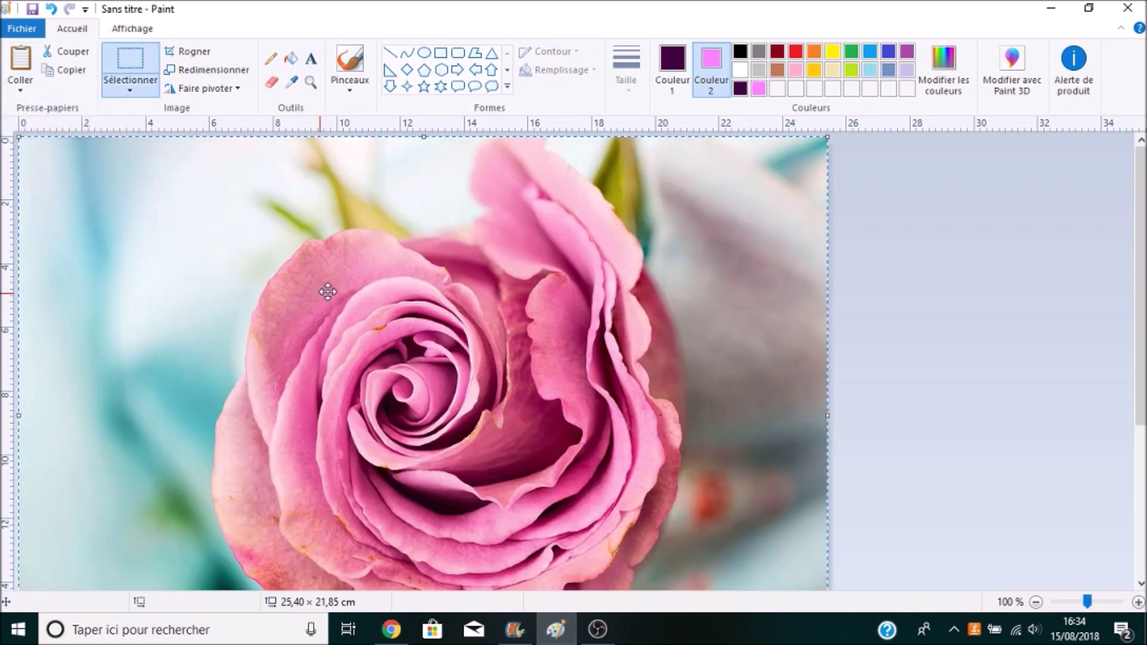
pyautogui.scroll(-4, 391, 271)
pyautogui.moveTo(345, 248); pyautogui.dragTo(342, 547)
pyautogui.scroll(4, 295, 302)
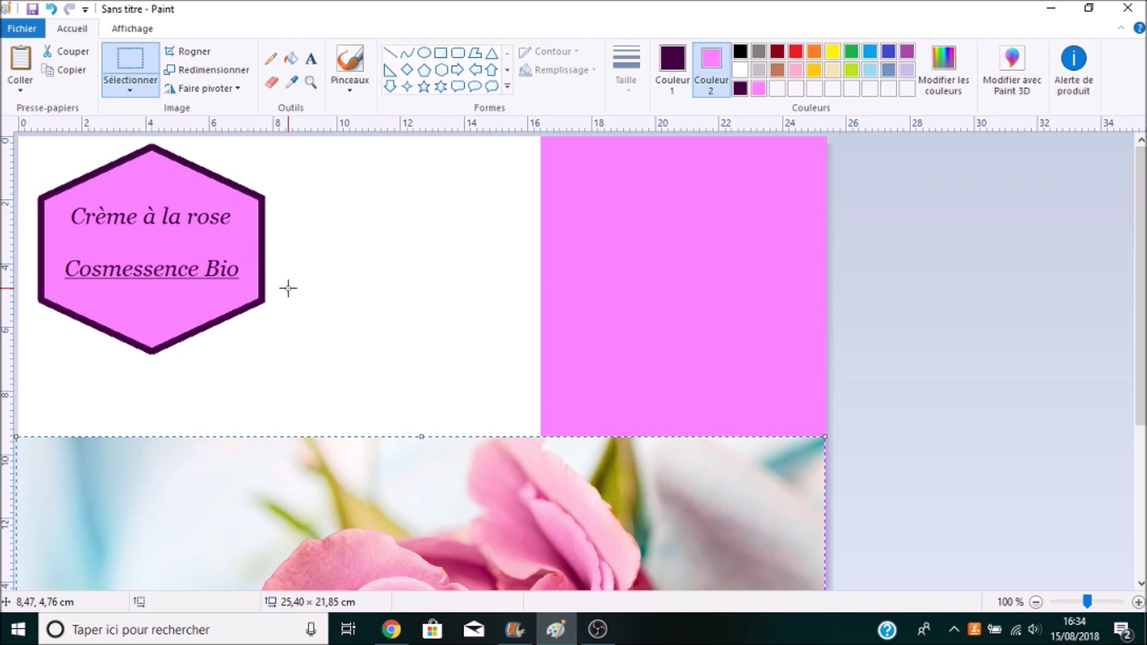
pyautogui.scroll(-4, 280, 285)
pyautogui.moveTo(332, 375); pyautogui.dragTo(333, 310)
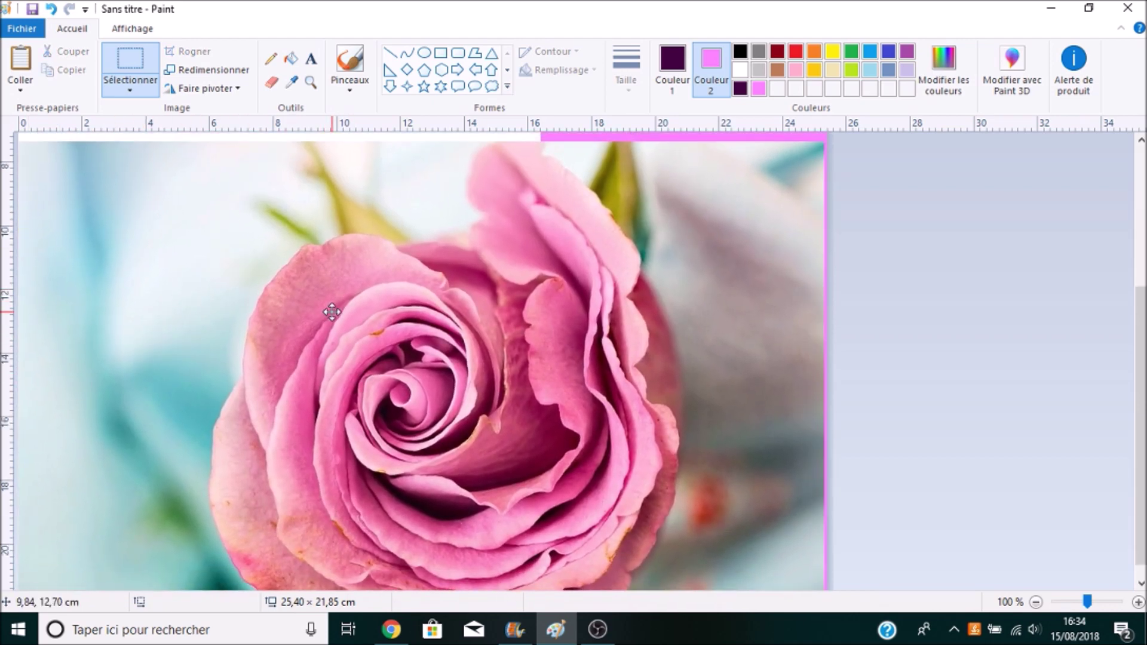
# Resize the pasted rose photo to 25 percent with proportions kept and move it down onto the blank lower canvas
pyautogui.rightClick(205, 288)
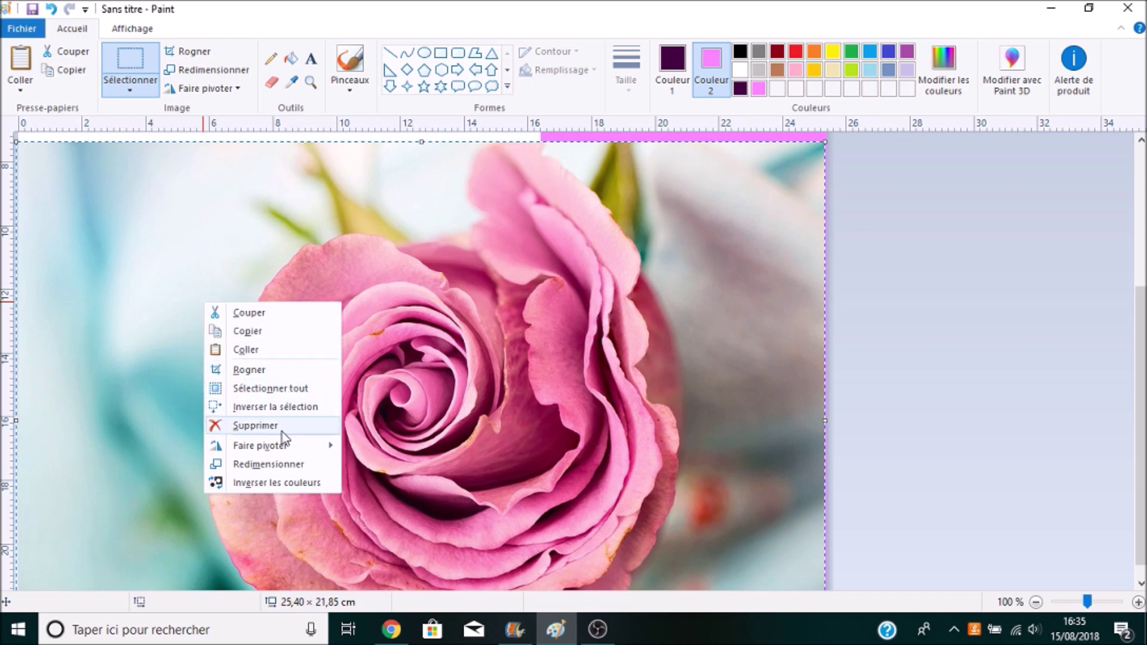
pyautogui.click(284, 465)
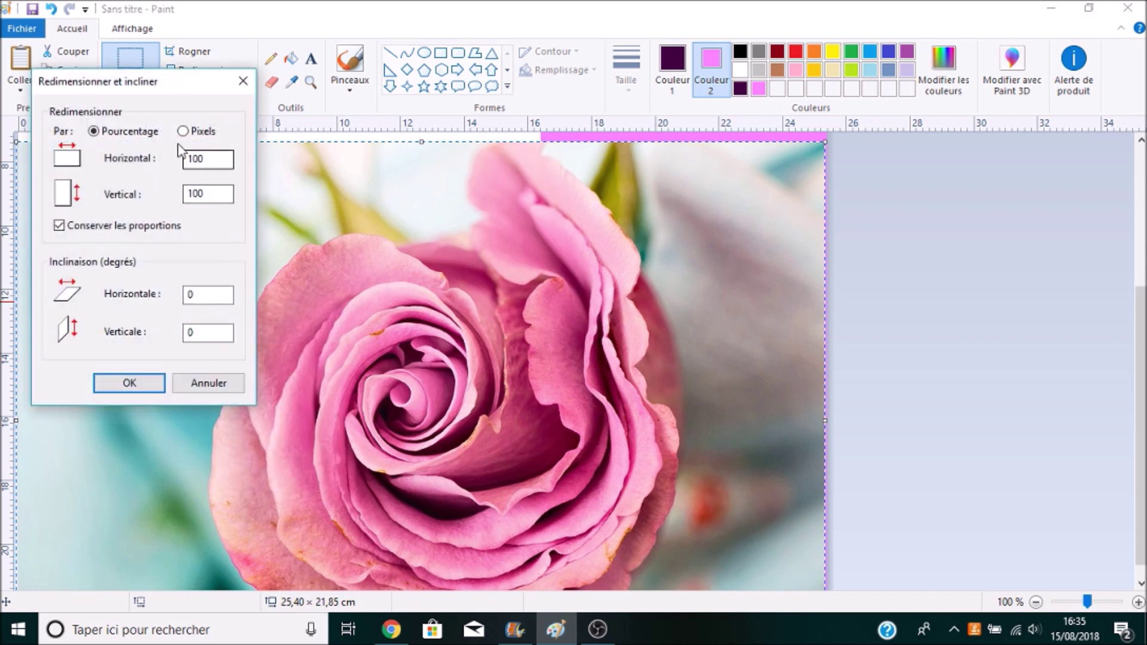
pyautogui.doubleClick(217, 160)
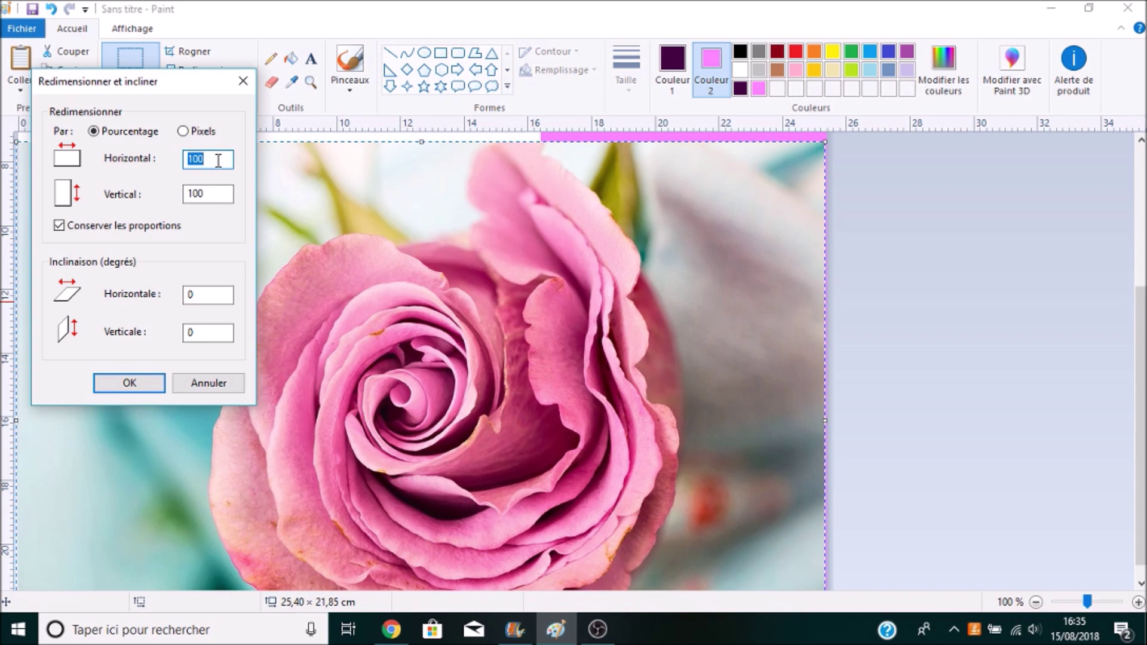
pyautogui.write('25')
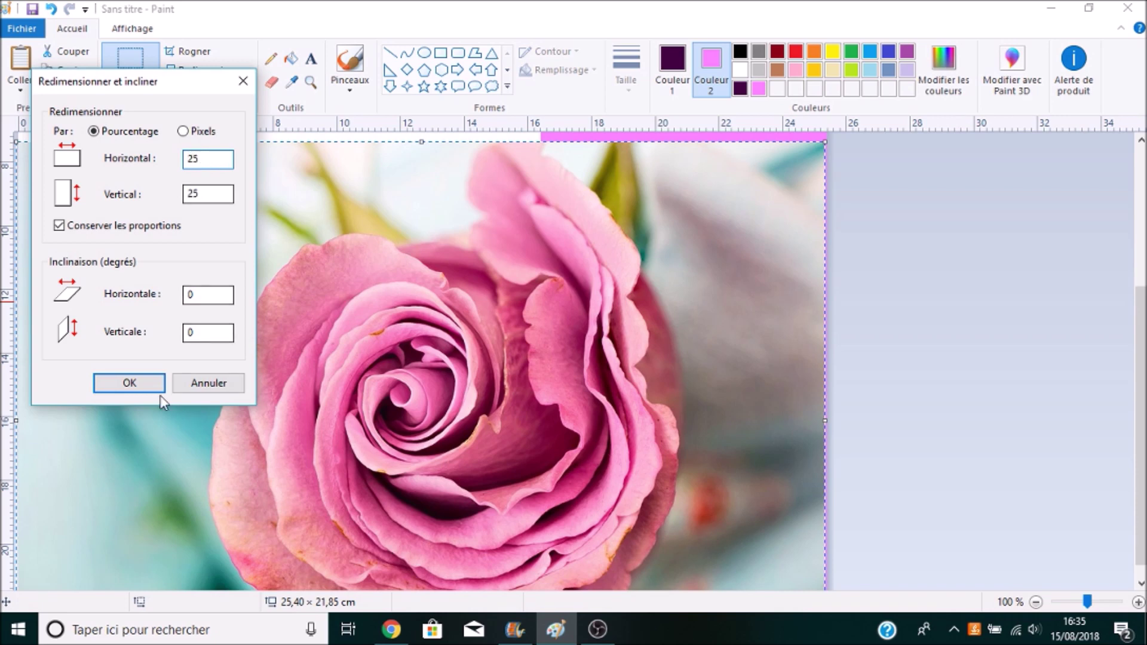
pyautogui.click(133, 384)
pyautogui.moveTo(120, 203); pyautogui.dragTo(164, 254)
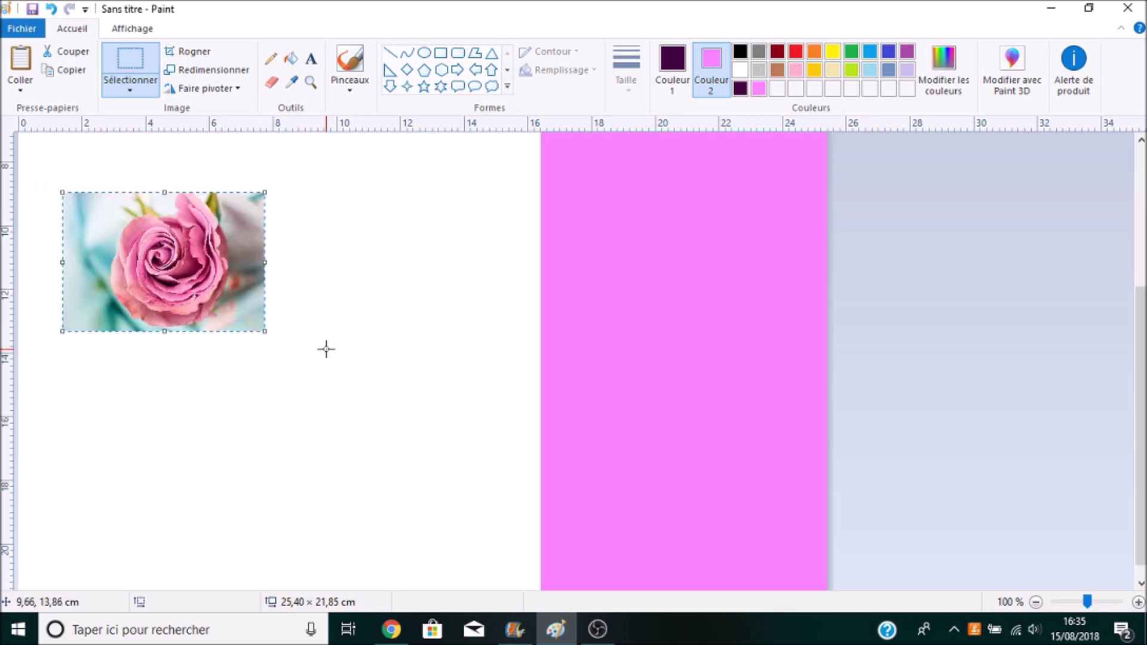
pyautogui.moveTo(161, 272); pyautogui.dragTo(150, 454)
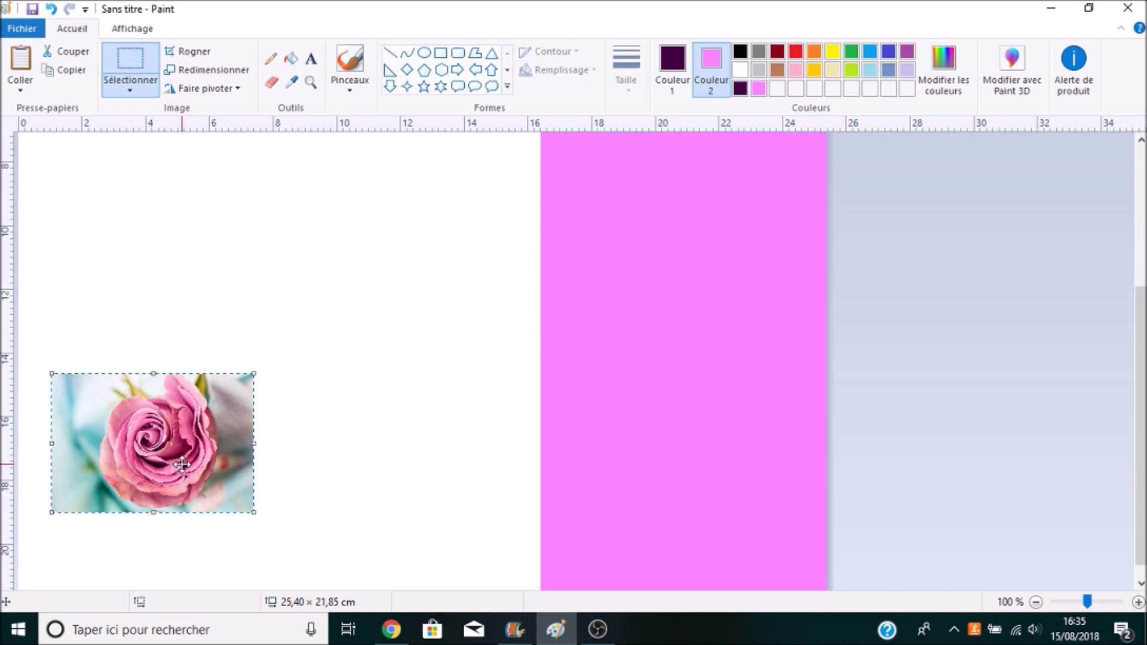
# Set both Color 1 and Color 2 to white
pyautogui.click(738, 71)
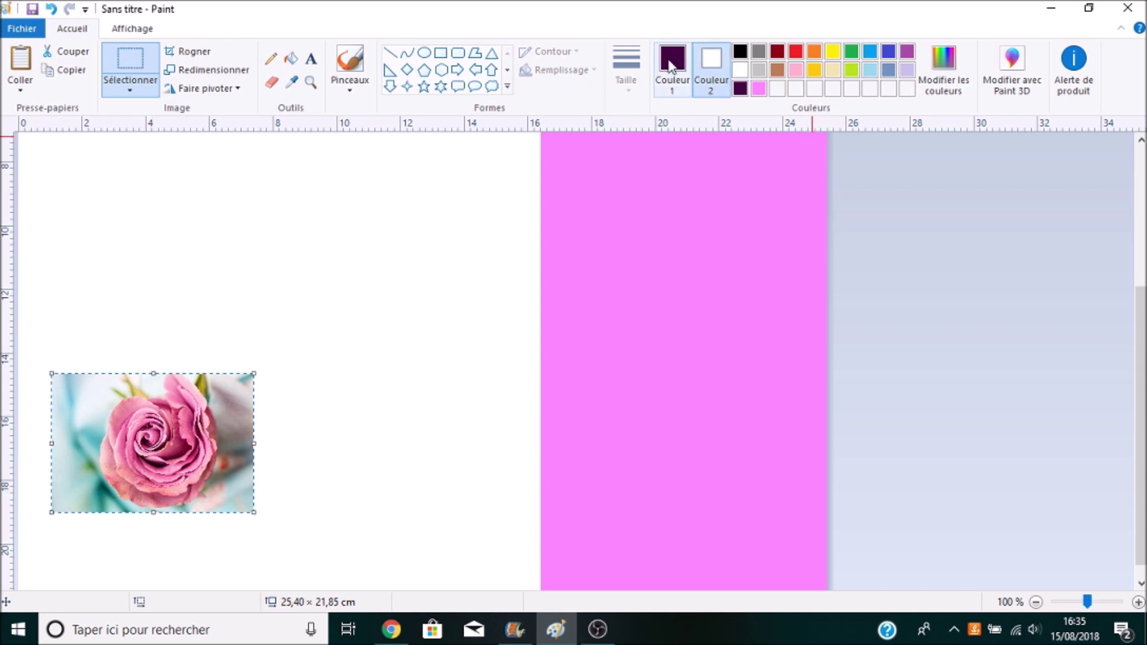
pyautogui.click(738, 72)
pyautogui.click(125, 89)
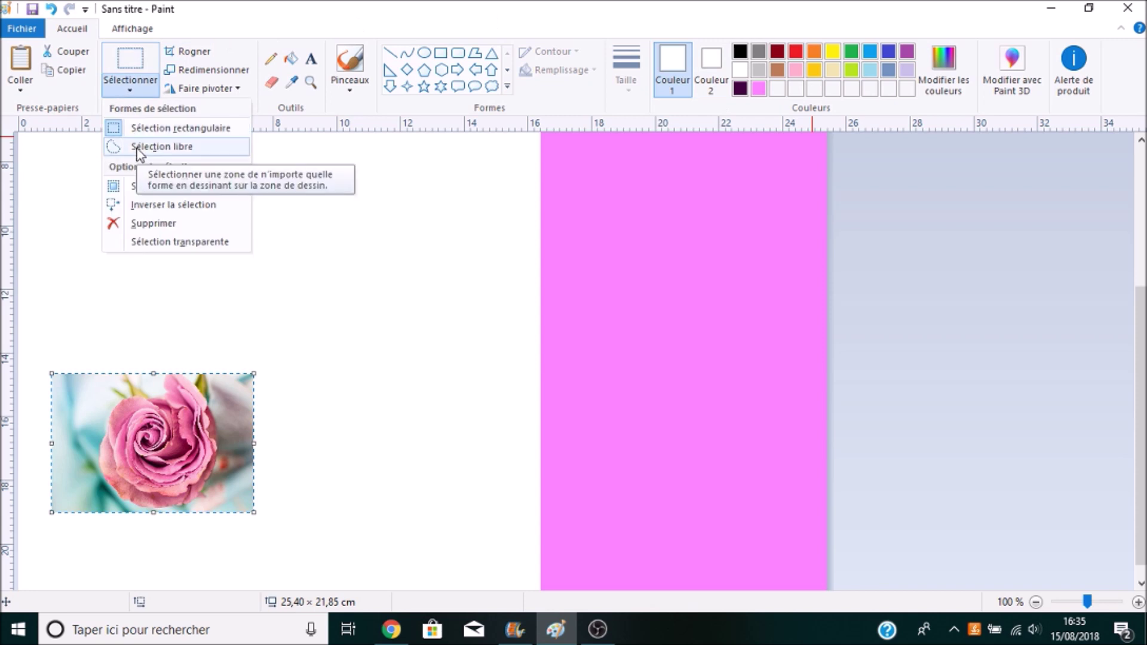
pyautogui.click(140, 150)
pyautogui.click(135, 83)
pyautogui.click(159, 128)
pyautogui.moveTo(54, 278); pyautogui.dragTo(330, 573)
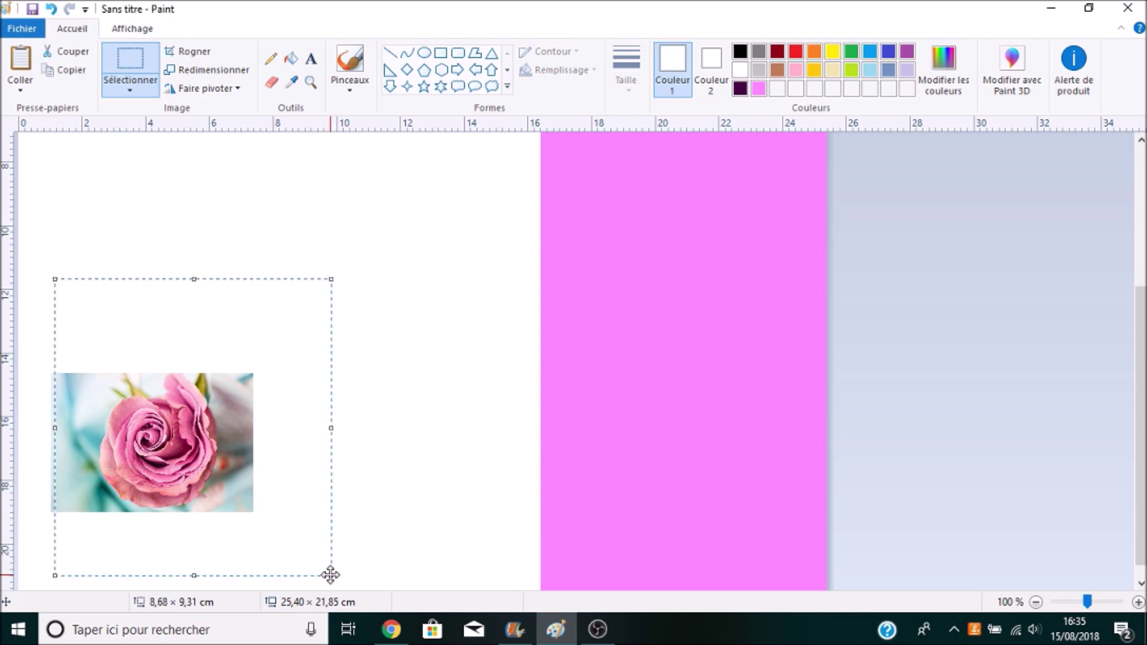
pyautogui.click(450, 438)
# Outline the rose bloom in the photo with a free-form selection and copy it
pyautogui.click(127, 87)
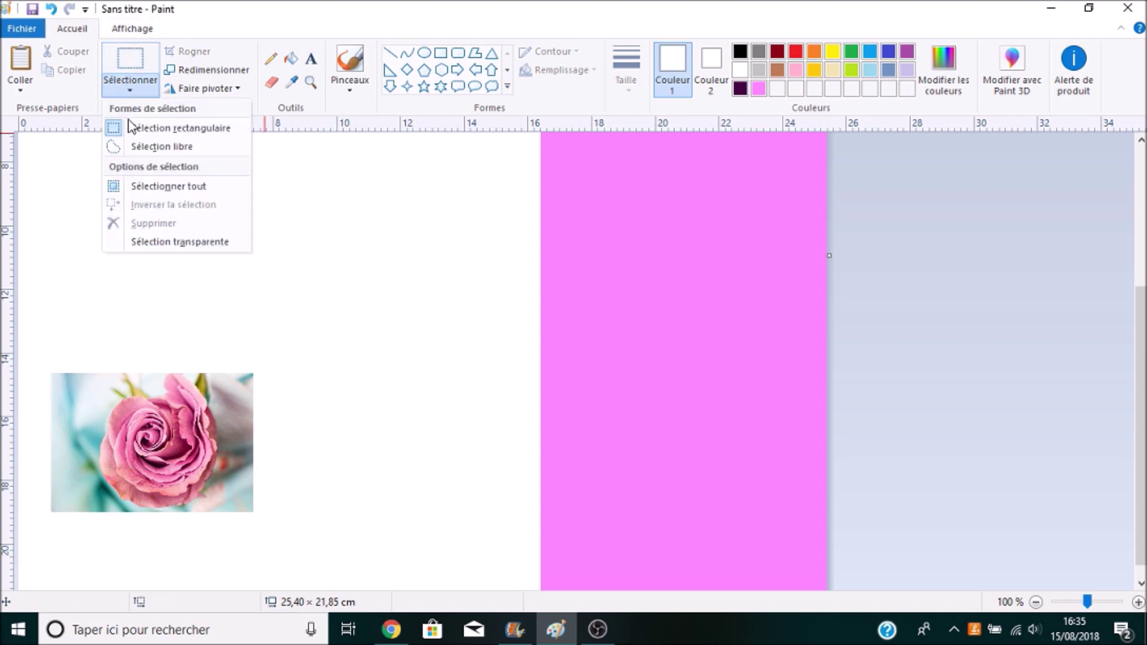
pyautogui.click(136, 146)
pyautogui.moveTo(191, 404)
pyautogui.mouseDown()
pyautogui.moveTo(123, 397)
pyautogui.moveTo(108, 419)
pyautogui.moveTo(102, 460)
pyautogui.moveTo(141, 510)
pyautogui.moveTo(190, 509)
pyautogui.moveTo(212, 475)
pyautogui.moveTo(190, 399)
pyautogui.mouseUp()
pyautogui.rightClick(143, 412)
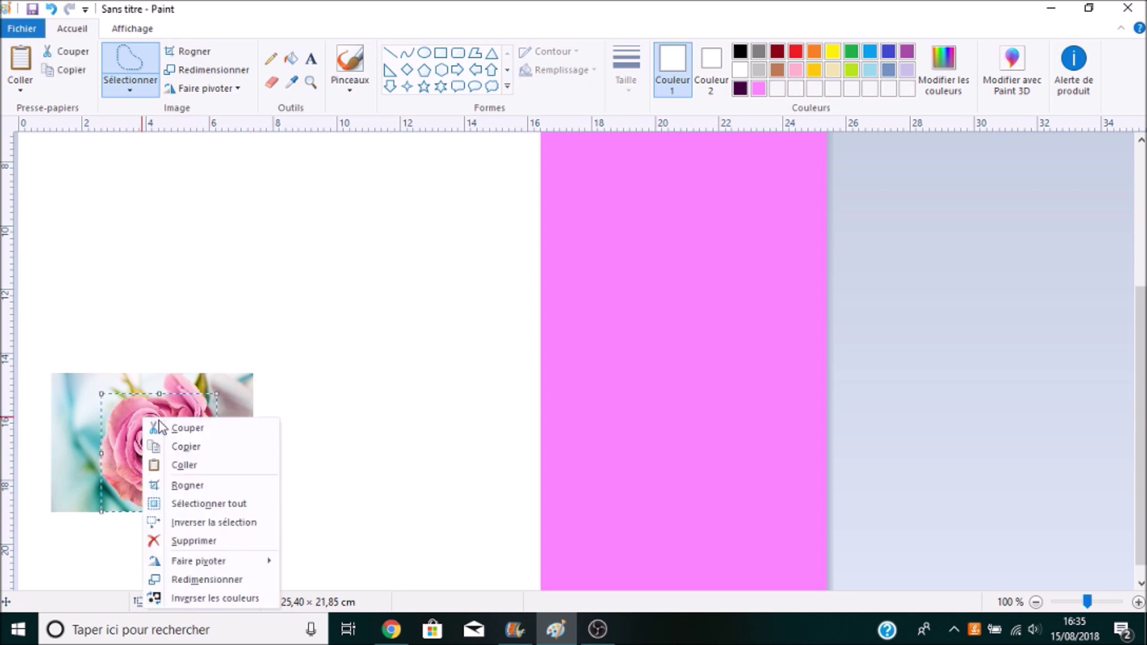
pyautogui.click(179, 444)
# Paste the copied rose bloom, place it in the blank area above the photo, and deselect it
pyautogui.click(22, 90)
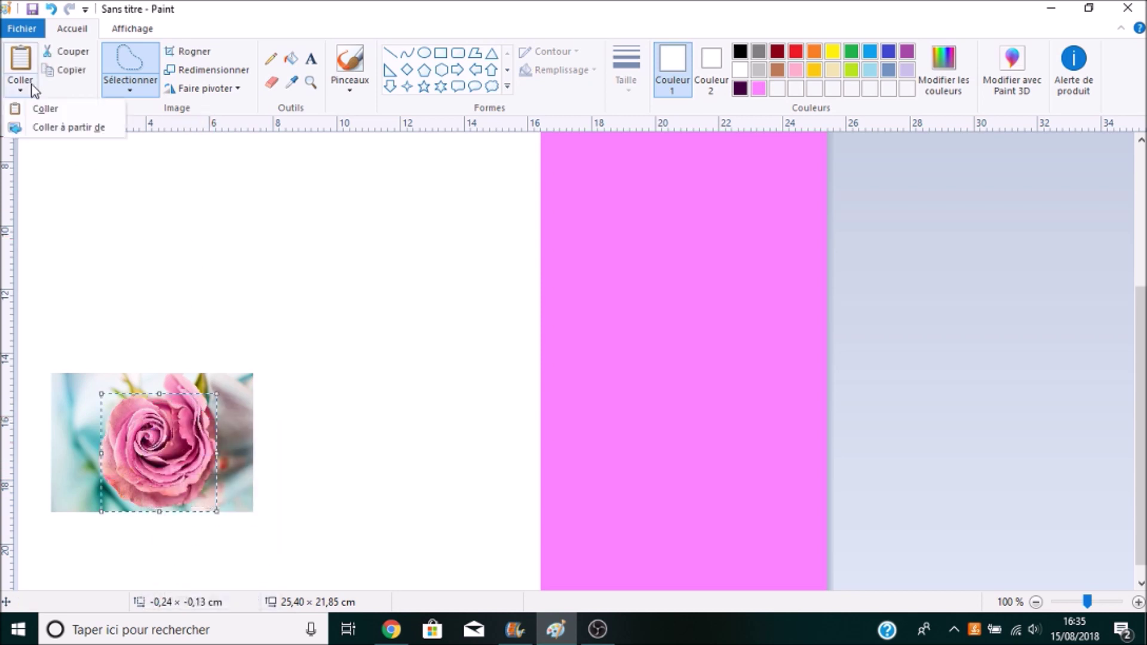
pyautogui.click(37, 105)
pyautogui.moveTo(117, 221); pyautogui.dragTo(201, 273)
pyautogui.click(366, 240)
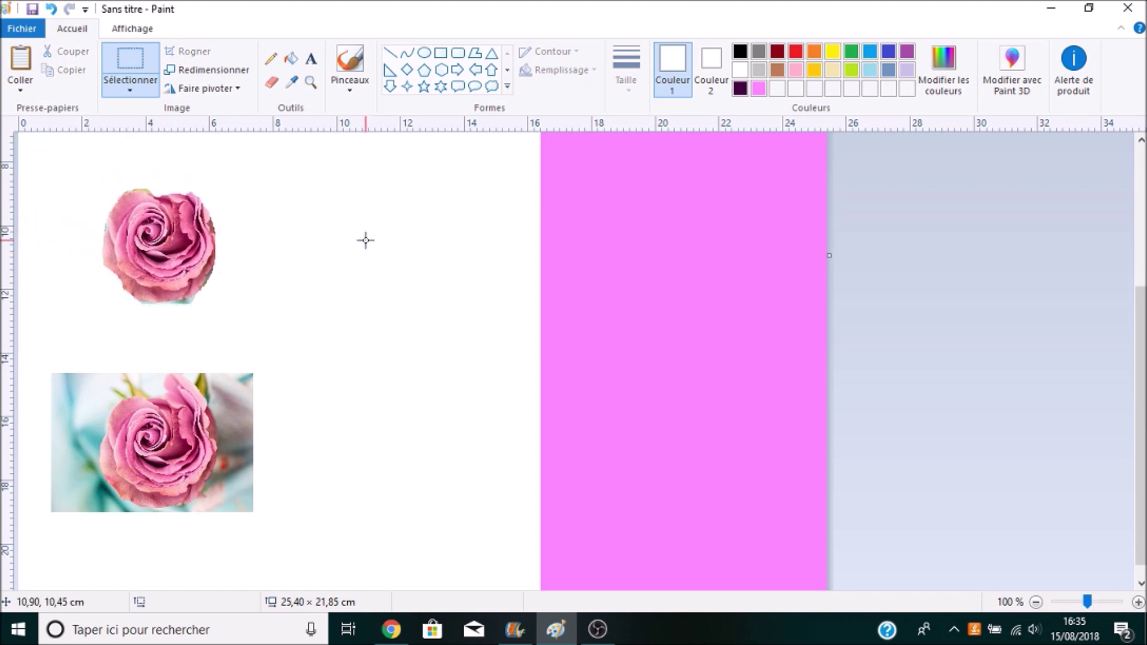
# Erase the leftover background around the edges of the cut-out rose and delete the original rose photo below it
pyautogui.click(271, 81)
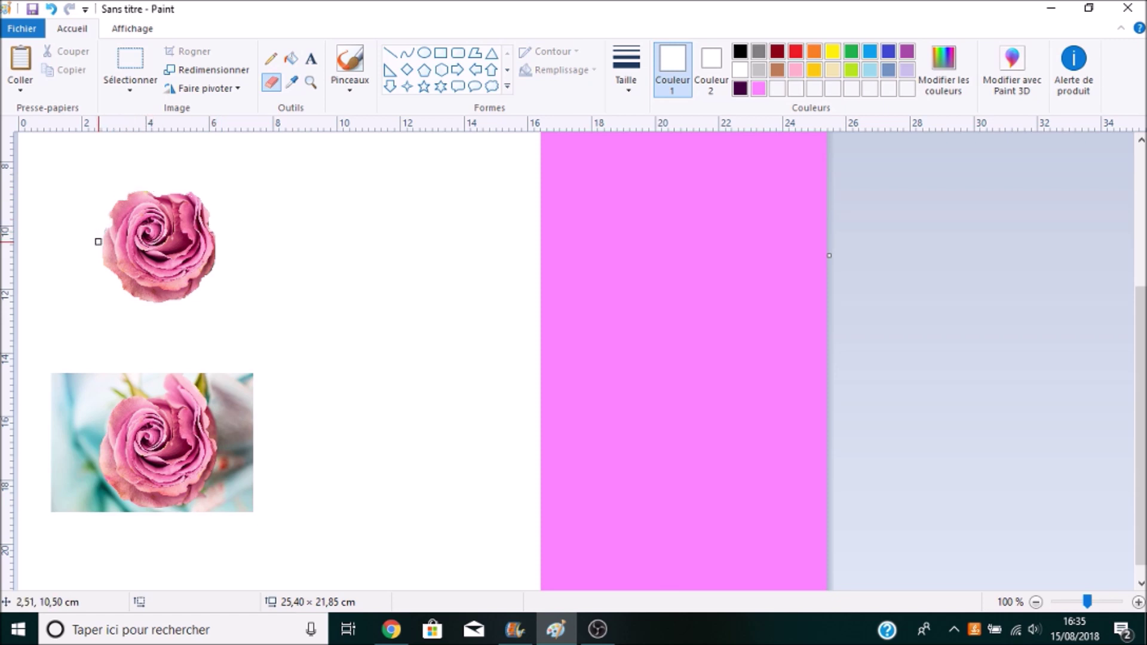
pyautogui.click(130, 60)
pyautogui.moveTo(34, 354); pyautogui.dragTo(353, 556)
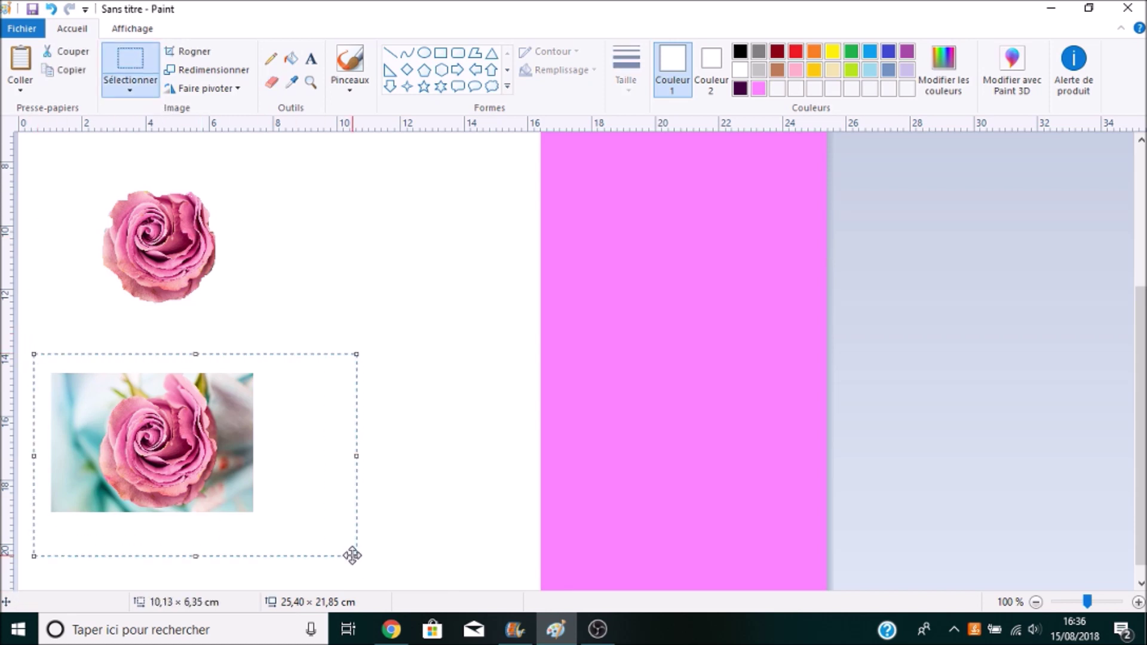
pyautogui.press('Delete')
pyautogui.scroll(3, 359, 480)
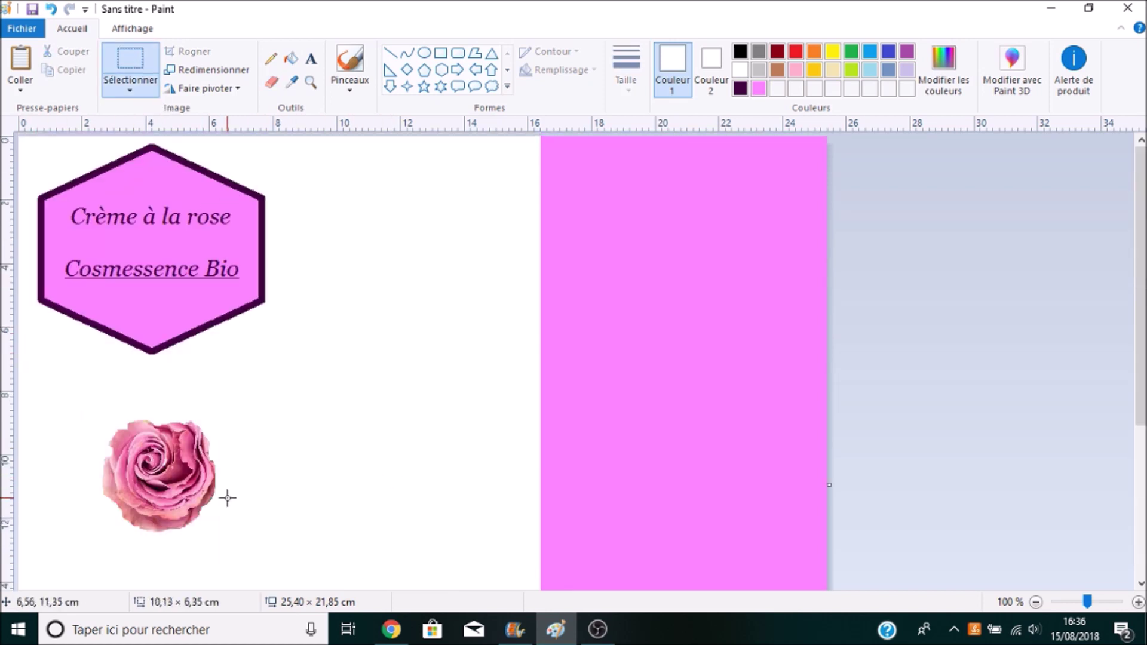
# Draw a rounded rectangle about 8.65 × 5.34 cm around the cut-out rose, with no fill and the thickest line size
pyautogui.click(457, 58)
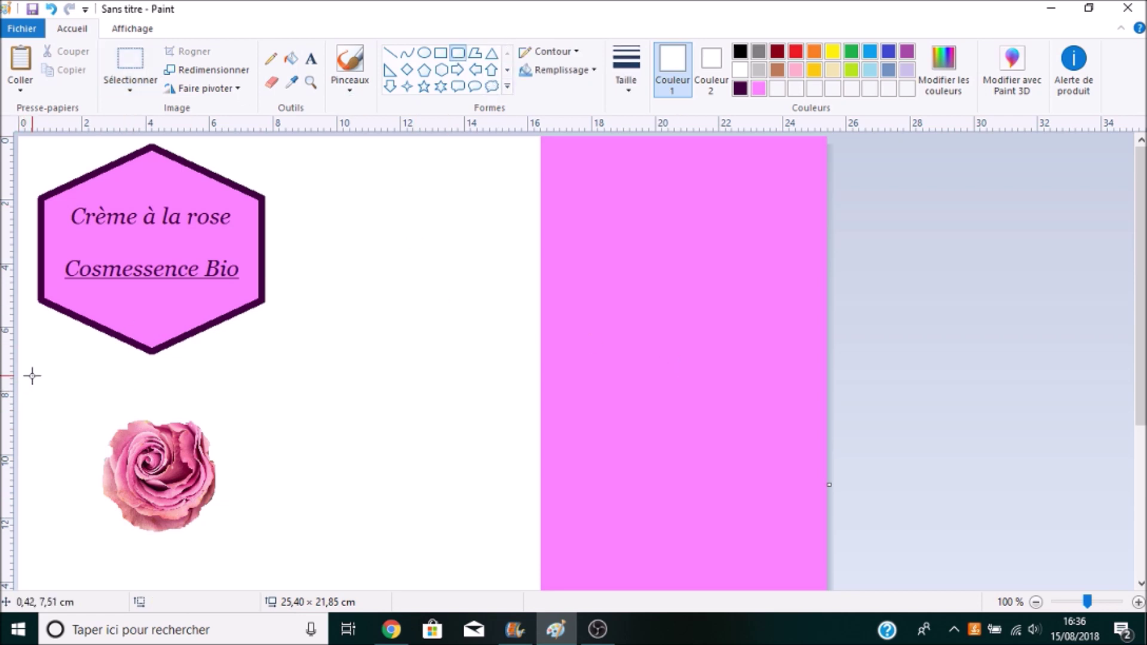
pyautogui.moveTo(37, 379); pyautogui.dragTo(311, 546)
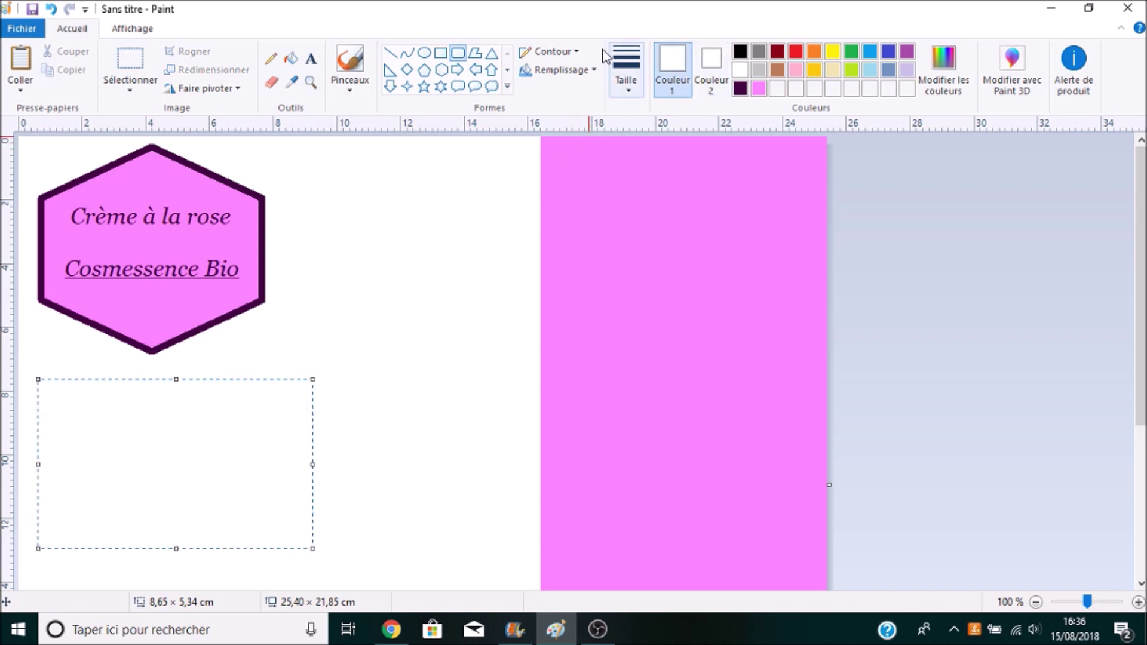
pyautogui.click(560, 70)
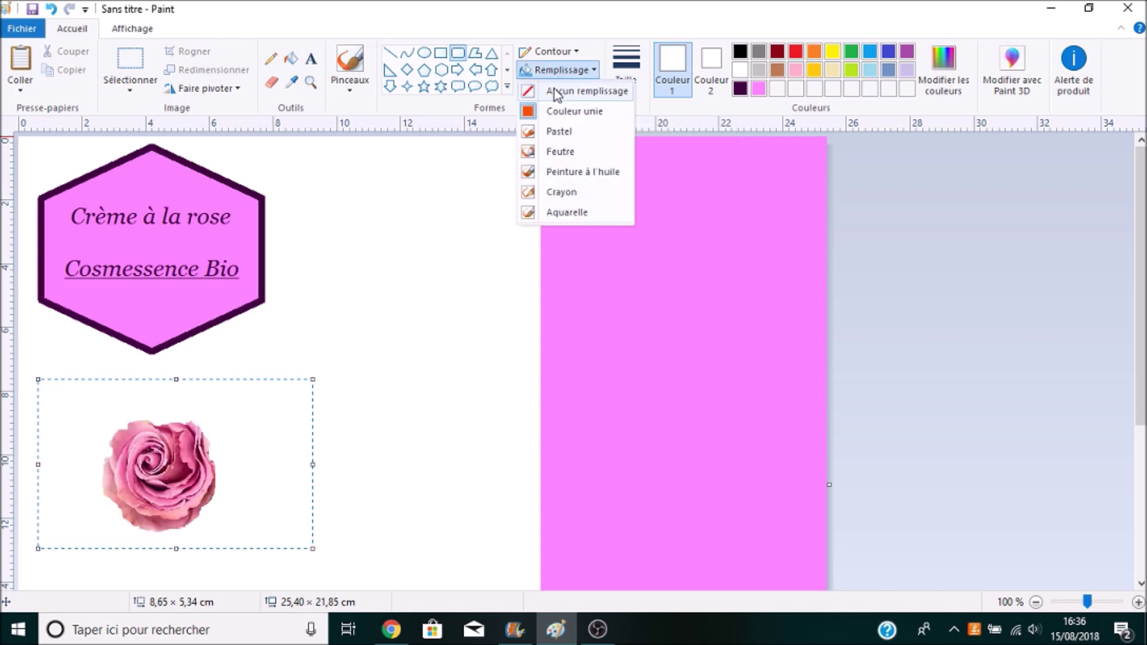
pyautogui.click(553, 91)
pyautogui.click(549, 51)
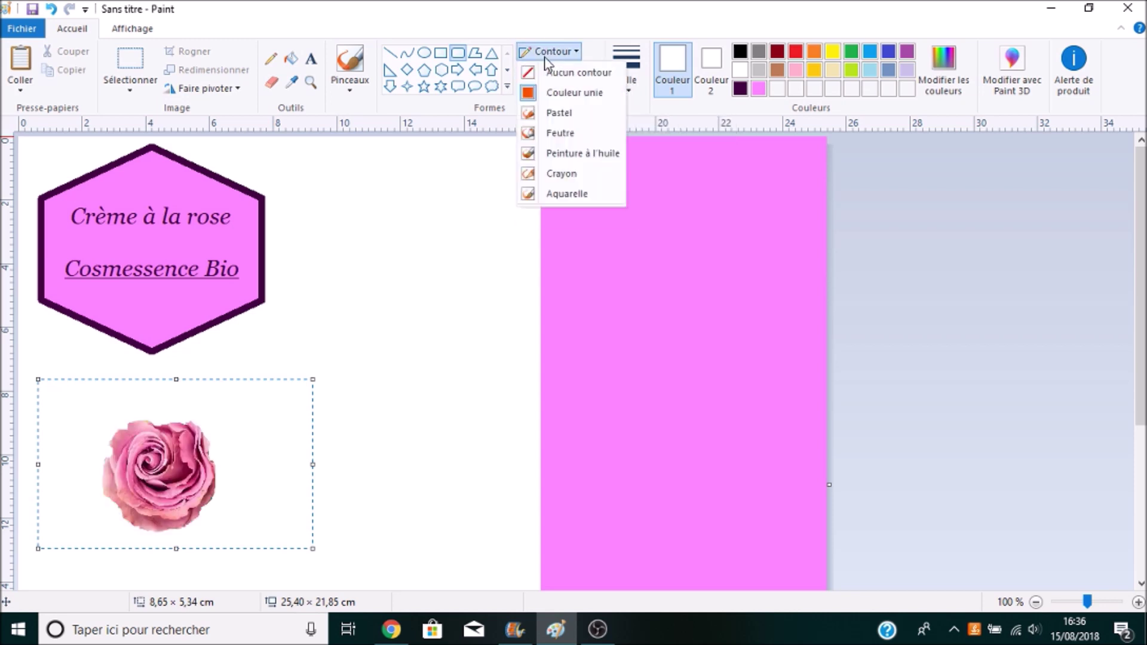
pyautogui.click(626, 75)
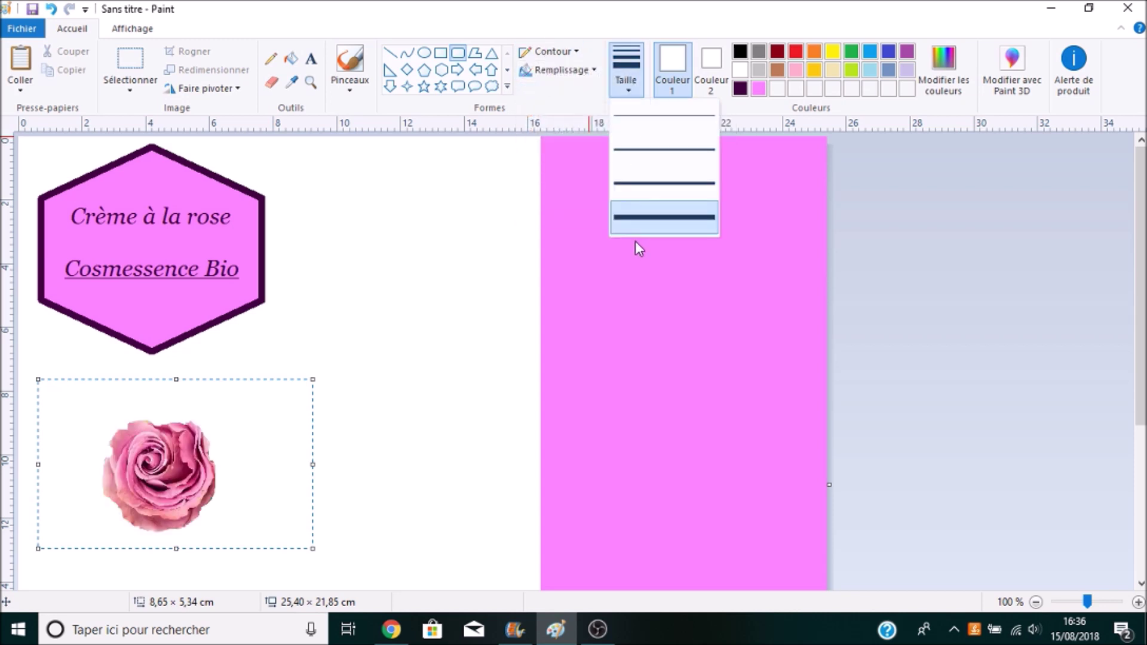
pyautogui.click(639, 219)
# Color the rounded rectangle's outline in the label's pink with Color 2 white, and shift the frame slightly up and to the left
pyautogui.click(713, 84)
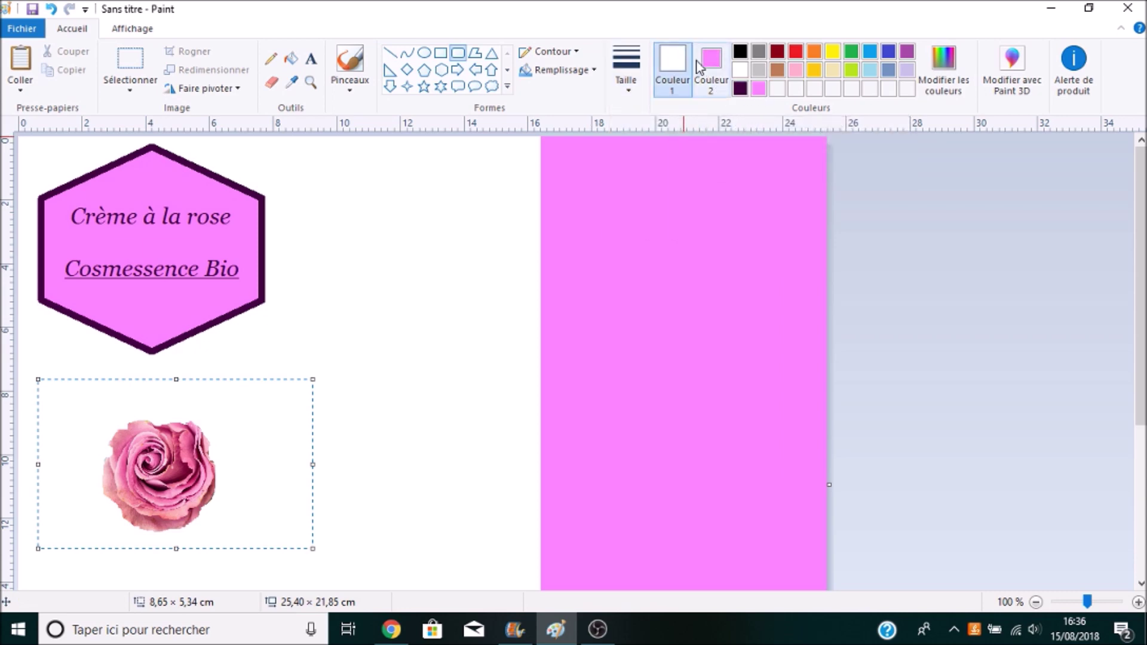
pyautogui.click(672, 65)
pyautogui.click(759, 90)
pyautogui.click(711, 65)
pyautogui.moveTo(230, 400); pyautogui.dragTo(215, 392)
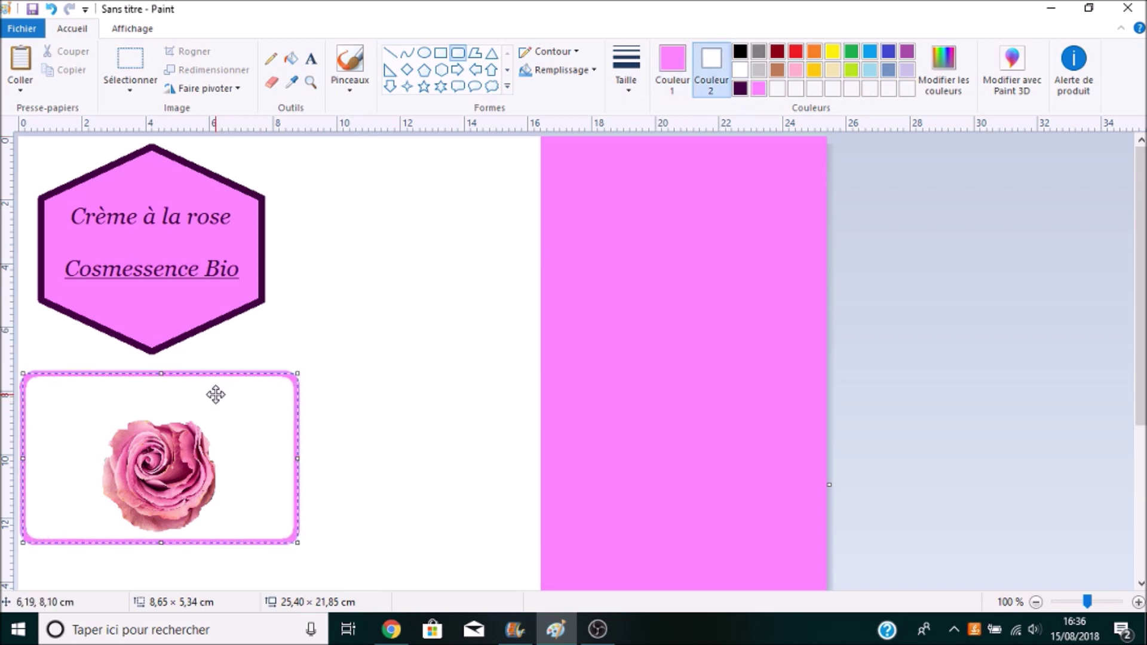
pyautogui.click(381, 375)
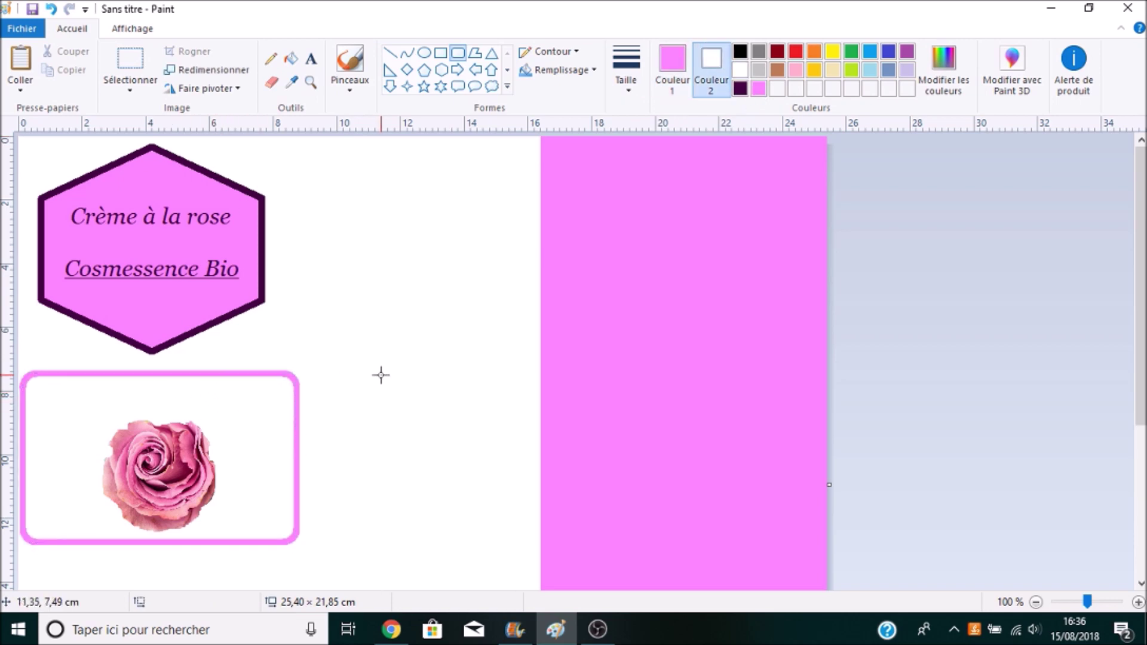
# Add the text lines "Cosmessence Bio" and "Crème à la rose" above the rose inside the rounded frame
pyautogui.click(311, 60)
pyautogui.click(36, 388)
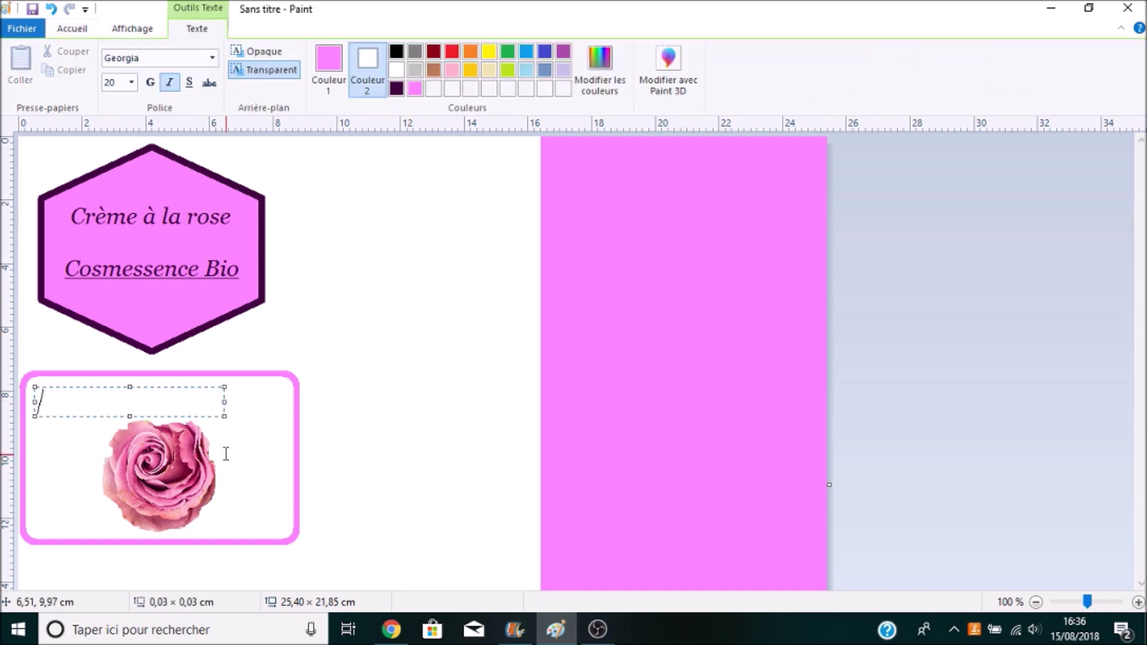
pyautogui.write('Cosmessence Bio')
pyautogui.press('Return')
pyautogui.write('Crème à la rose')
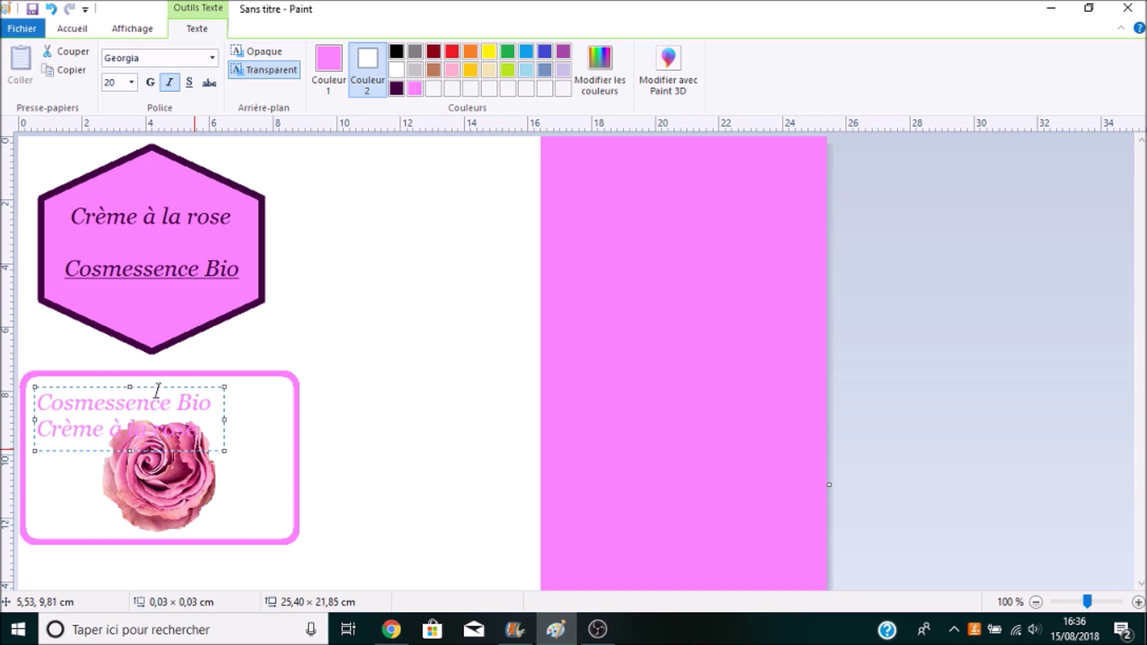
pyautogui.moveTo(157, 392); pyautogui.dragTo(198, 380)
# Set both text lines in the rounded frame to size 15 and Color 2 to purple
pyautogui.moveTo(241, 421); pyautogui.dragTo(26, 382)
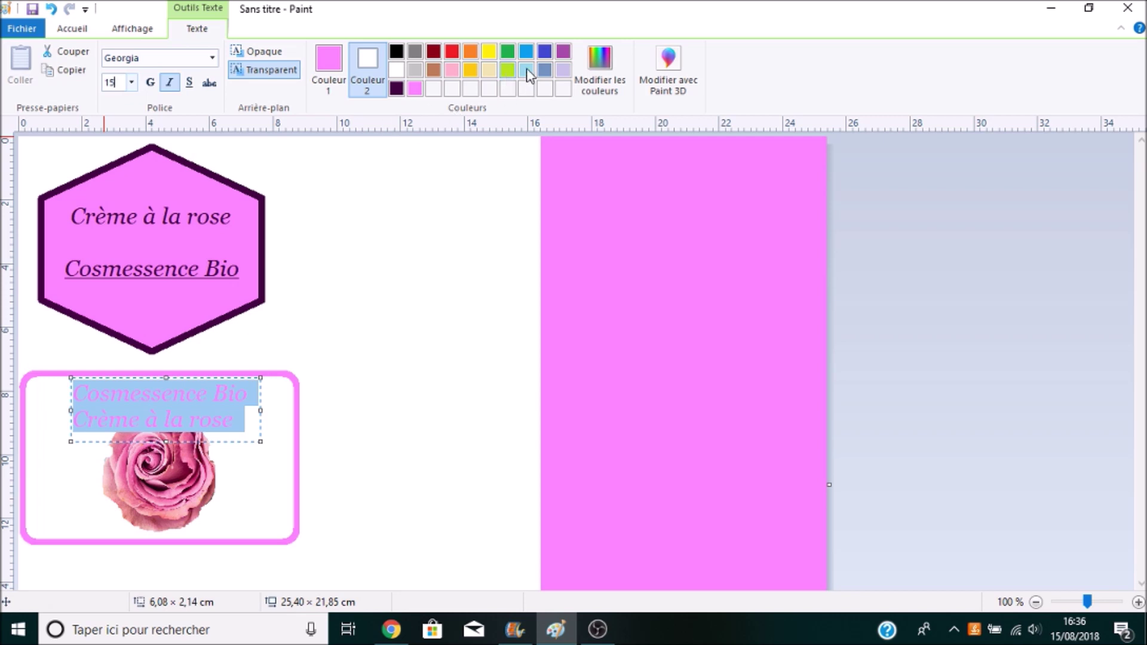
pyautogui.click(563, 51)
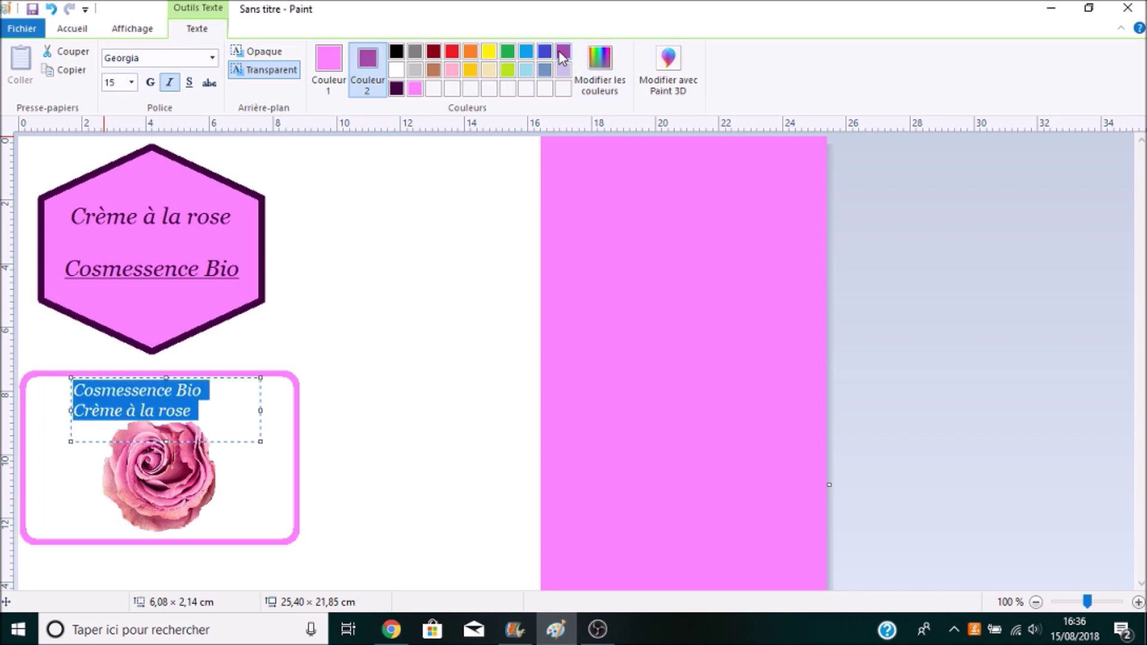
# Indent the "Crème à la rose" line by a space and move the text box right to centre it above the rose
pyautogui.click(233, 393)
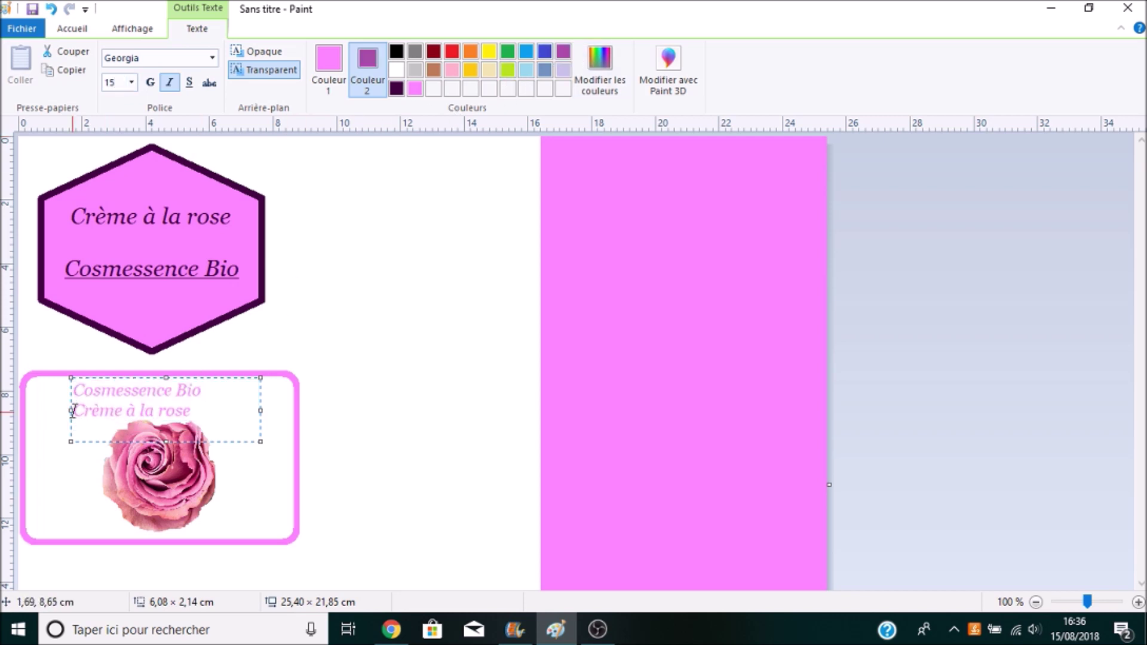
pyautogui.moveTo(71, 395); pyautogui.dragTo(95, 394)
# Color both text lines in the rounded frame purple through Color 1 and finish the text box
pyautogui.hotkey('ctrl', 'a')
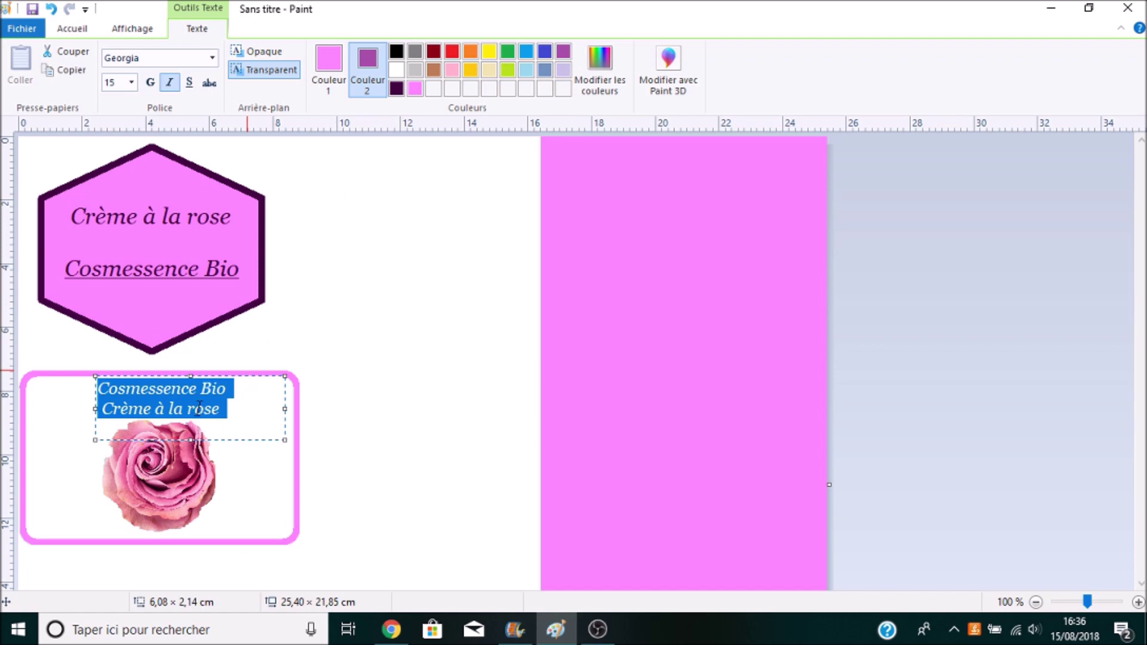
pyautogui.click(233, 409)
pyautogui.moveTo(233, 409); pyautogui.dragTo(100, 409)
pyautogui.doubleClick(205, 408)
pyautogui.hotkey('ctrl', 'a')
pyautogui.click(329, 66)
pyautogui.click(562, 51)
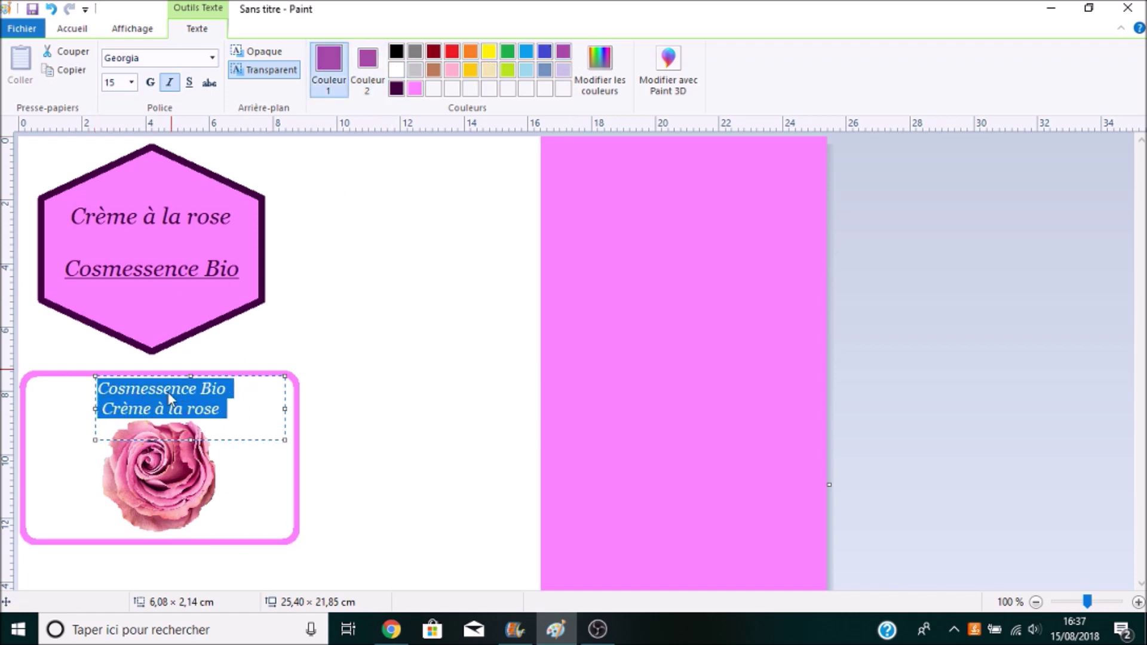
pyautogui.click(171, 365)
pyautogui.click(238, 406)
pyautogui.click(386, 494)
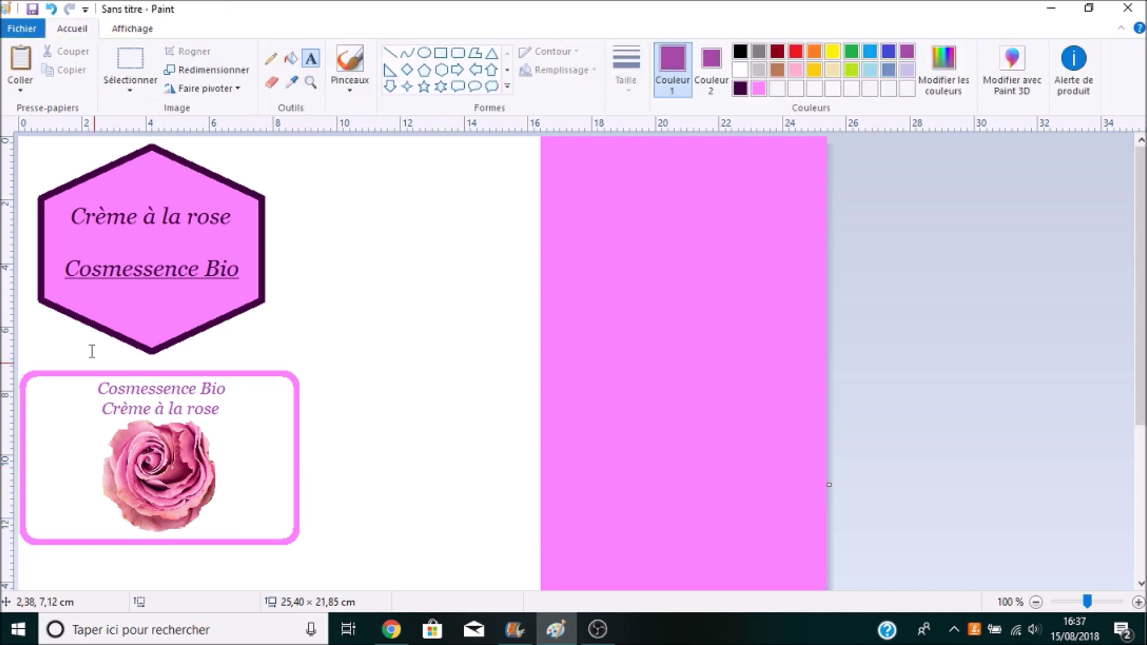
# Switch to free-form selection and set both Color 1 and Color 2 to the hexagon label's pink
pyautogui.click(130, 92)
pyautogui.click(129, 146)
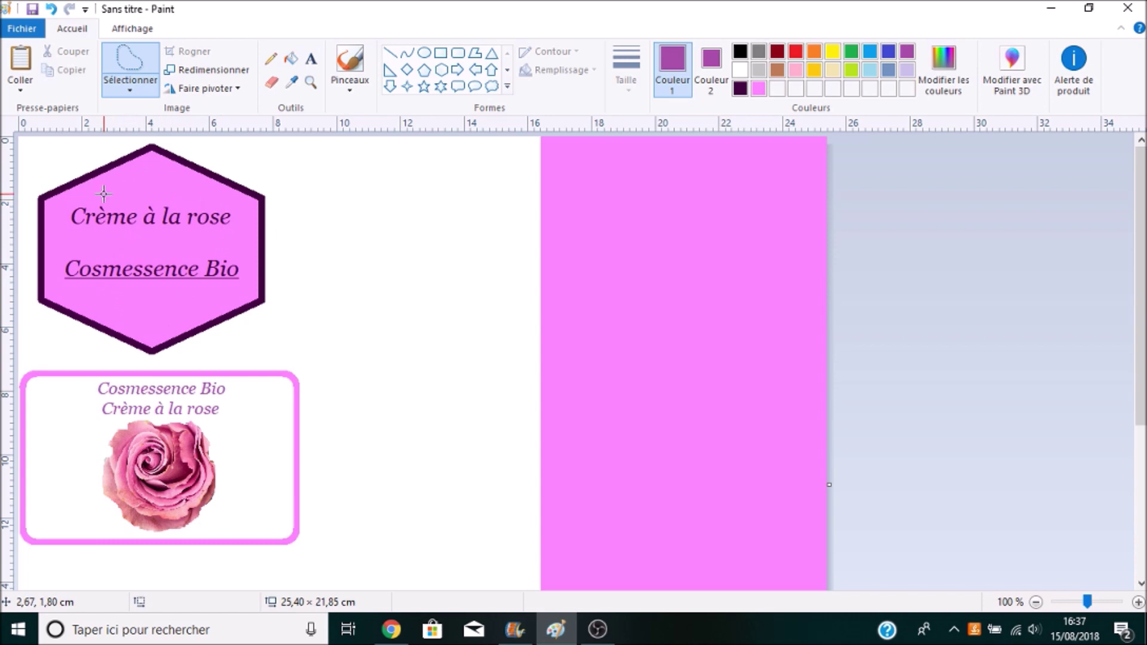
pyautogui.click(761, 91)
pyautogui.click(711, 66)
pyautogui.click(759, 90)
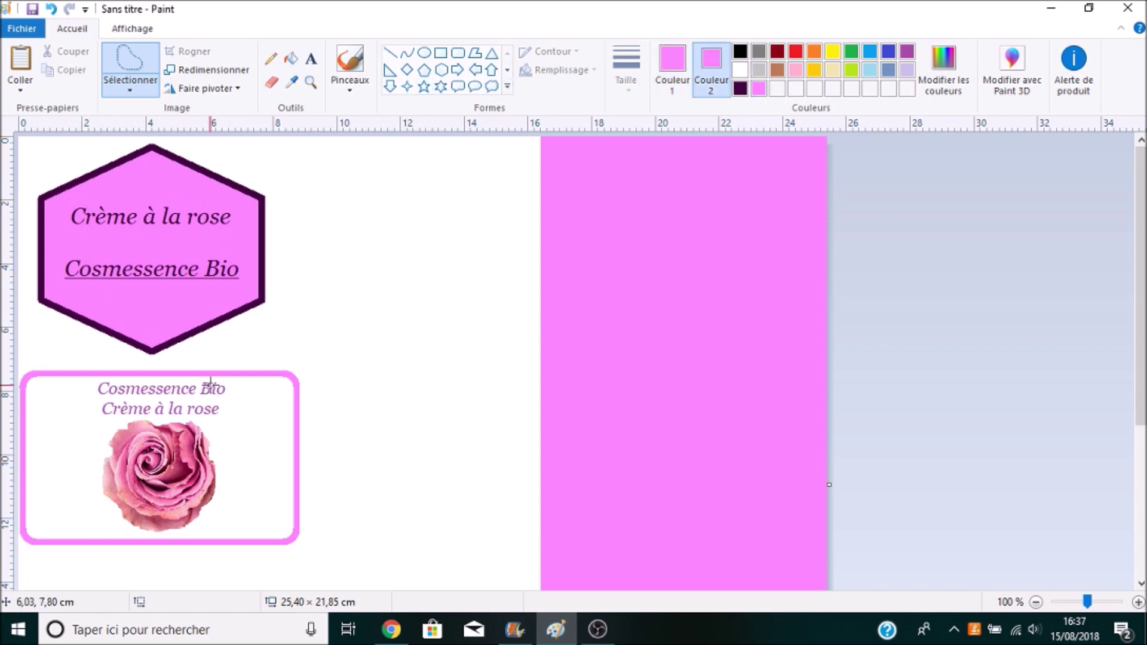
# Outline the rose in the rounded frame with a free-form selection and copy it
pyautogui.moveTo(188, 464)
pyautogui.mouseDown()
pyautogui.moveTo(157, 430)
pyautogui.moveTo(119, 434)
pyautogui.moveTo(104, 451)
pyautogui.moveTo(110, 483)
pyautogui.moveTo(188, 503)
pyautogui.moveTo(199, 485)
pyautogui.moveTo(179, 439)
pyautogui.mouseUp()
pyautogui.rightClick(154, 461)
pyautogui.click(197, 300)
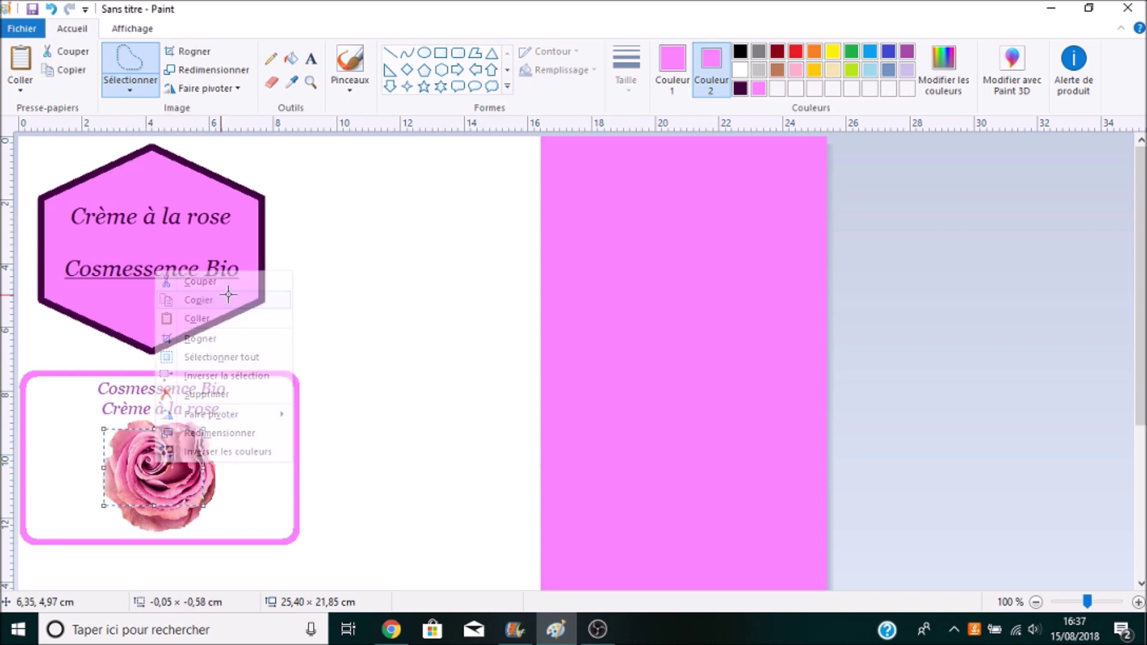
# Paste the copied rose, shrink it, and place it beneath "Cosmessence Bio" in the pink hexagon
pyautogui.click(20, 89)
pyautogui.click(33, 113)
pyautogui.moveTo(83, 174); pyautogui.dragTo(147, 232)
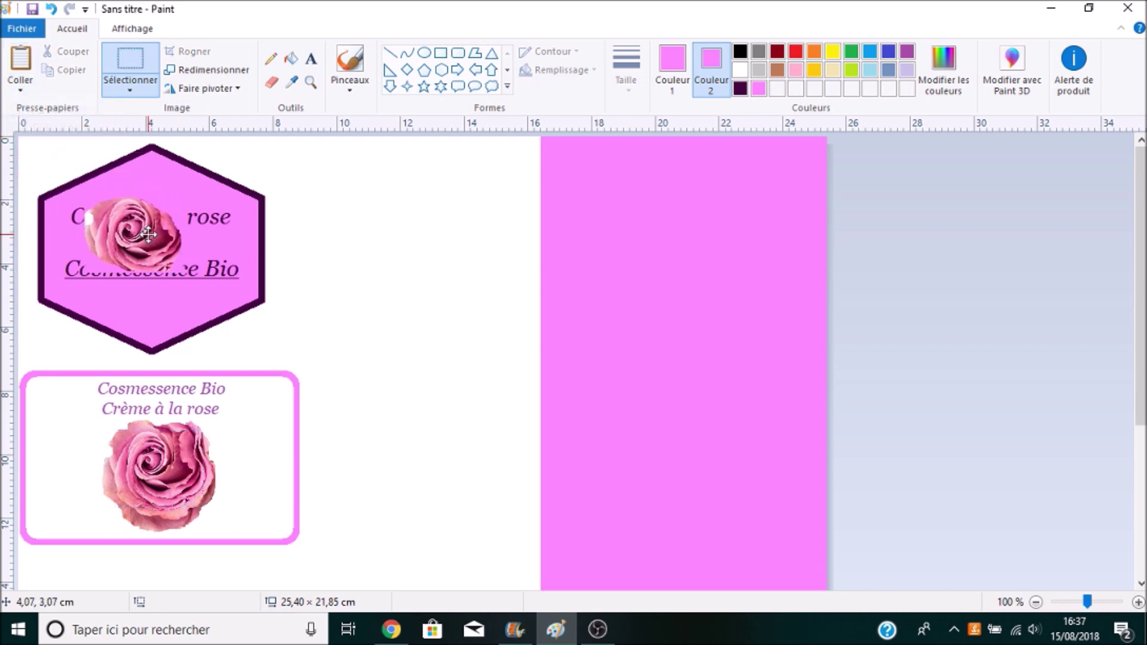
pyautogui.moveTo(184, 194); pyautogui.dragTo(161, 298)
pyautogui.click(494, 258)
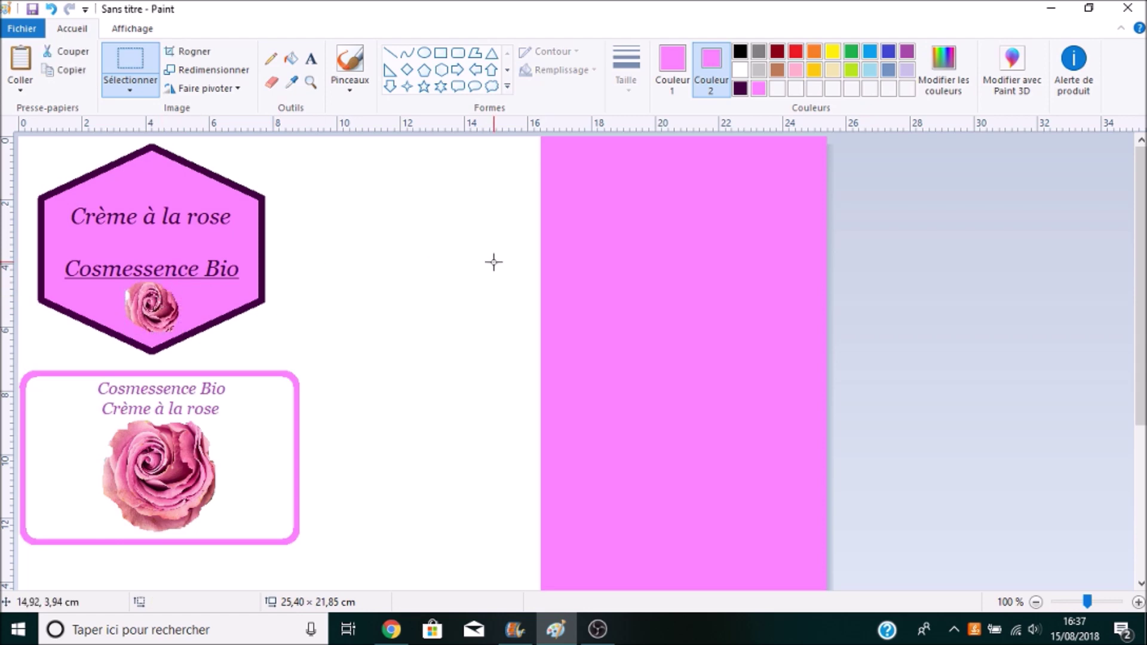